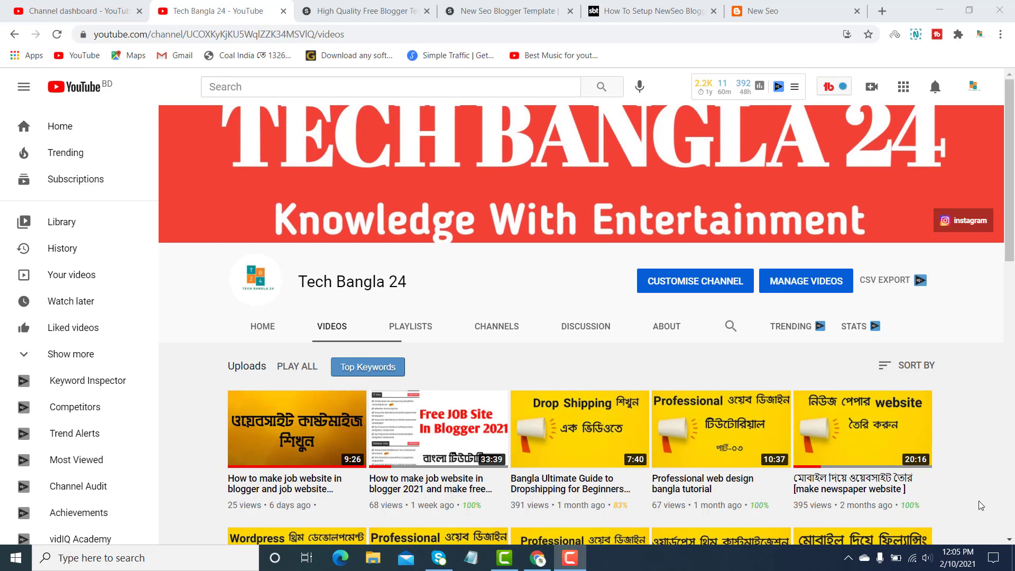
# Step: Examine the New Seo template demo page from its header and ad area down to the footer sections
pyautogui.click(747, 10)
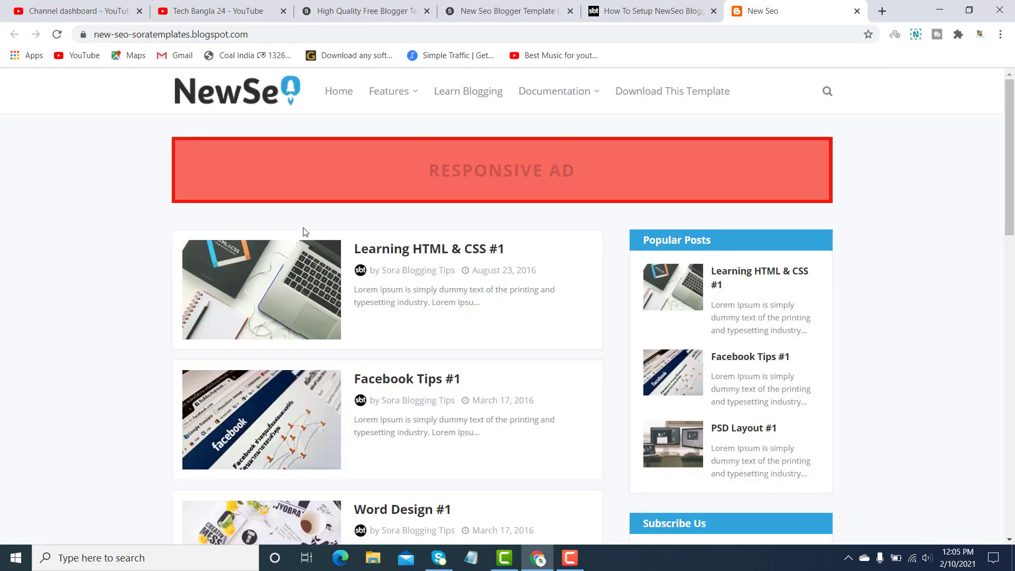
pyautogui.scroll(-2, 522, 306)
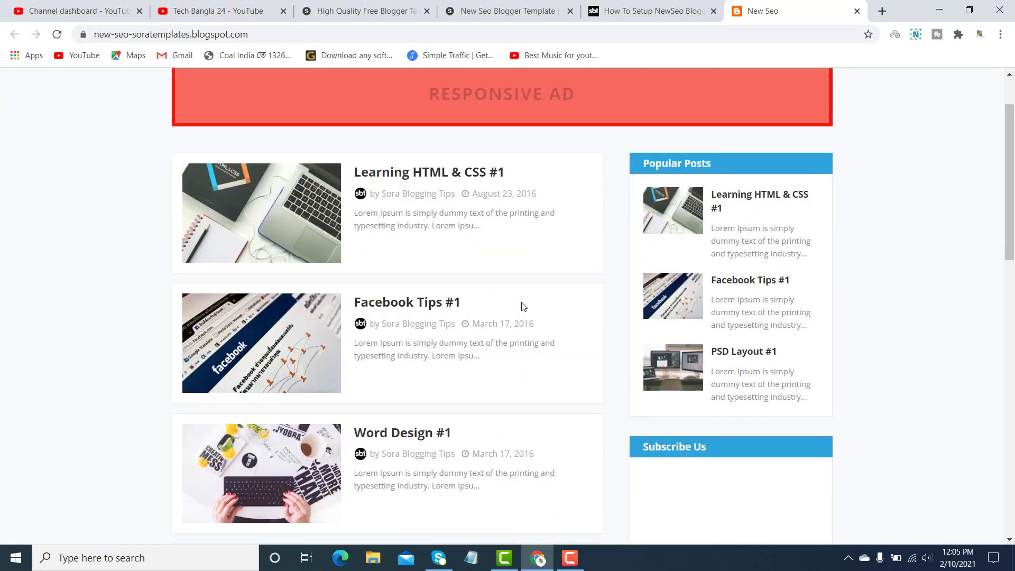
pyautogui.scroll(-15, 523, 307)
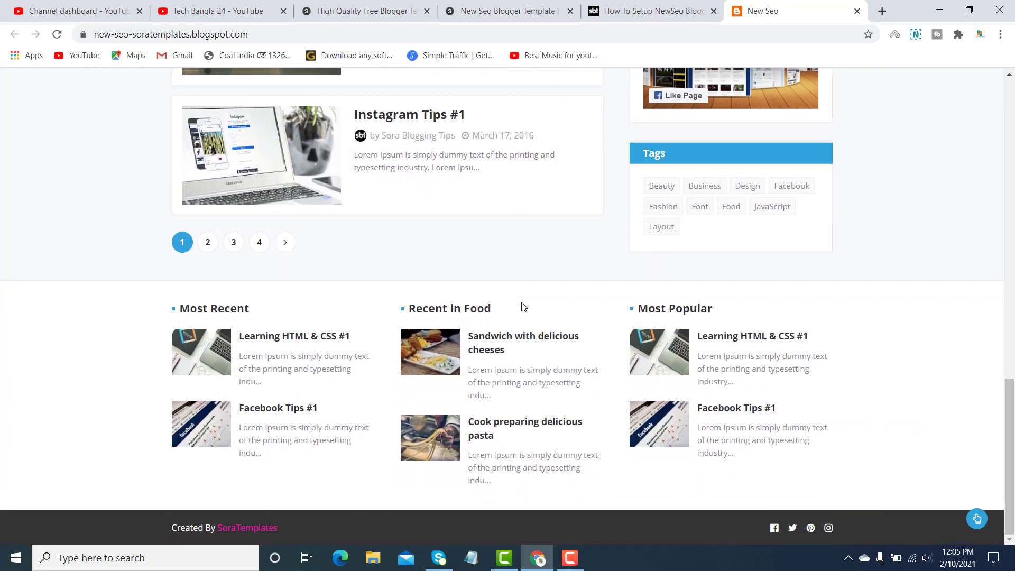
pyautogui.scroll(17, 522, 306)
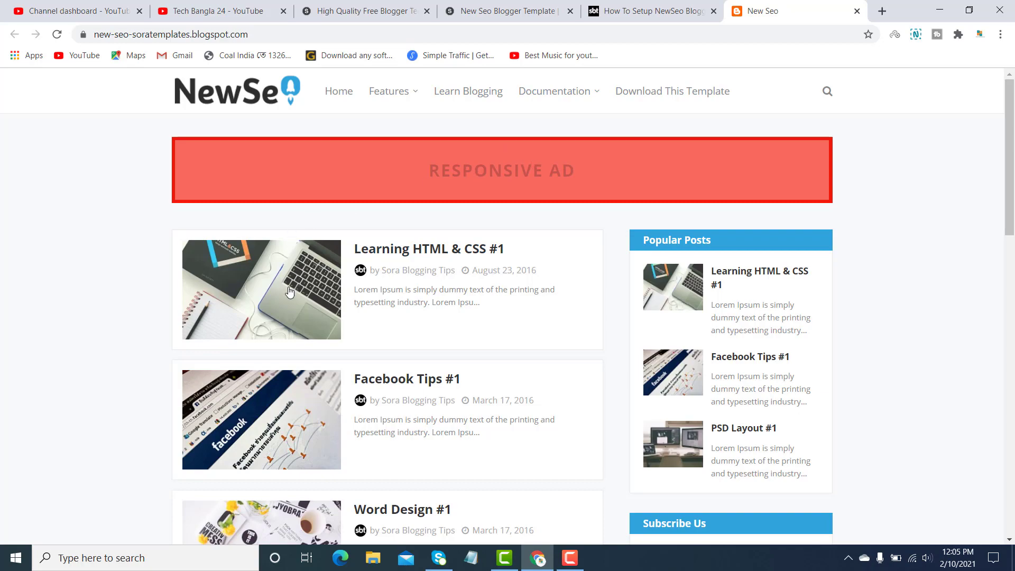
pyautogui.scroll(-17, 288, 305)
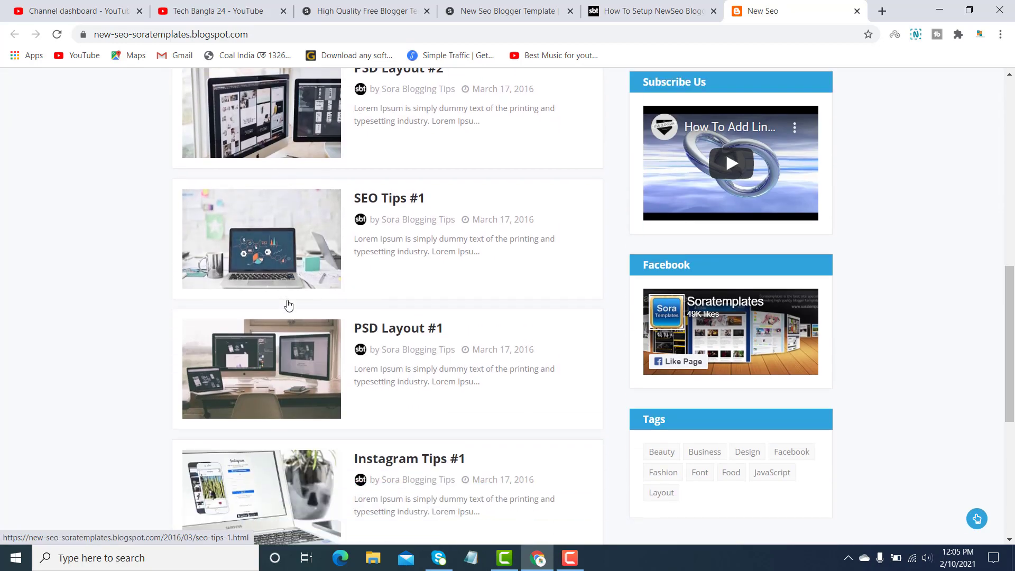
pyautogui.scroll(9, 288, 306)
pyautogui.scroll(-9, 155, 349)
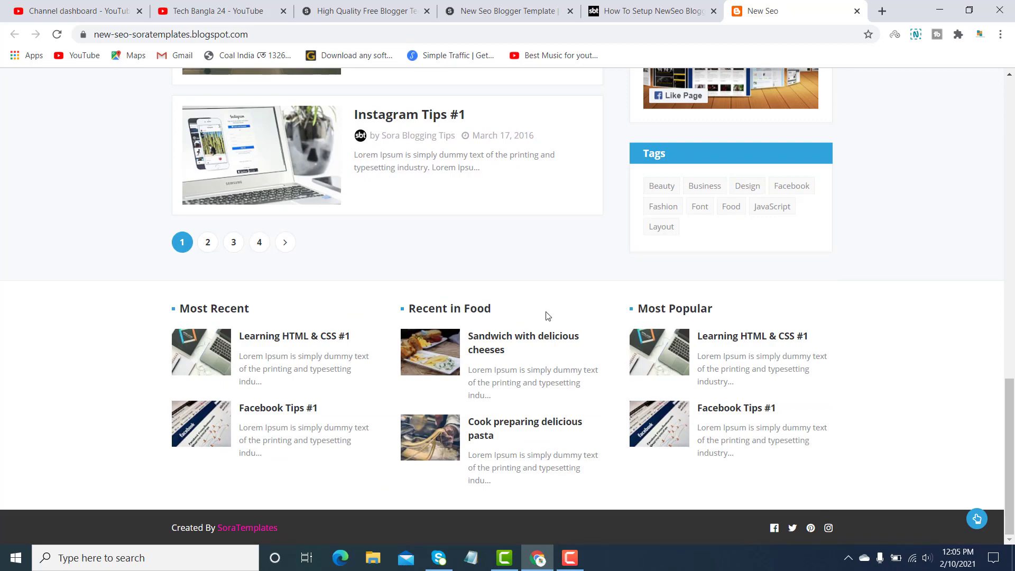
pyautogui.press('Home')
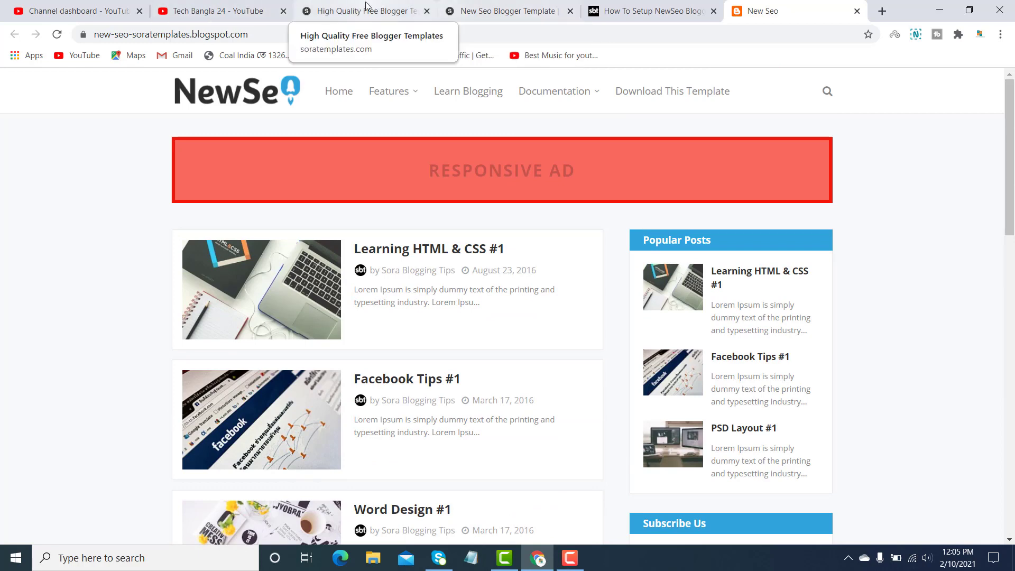
# Step: Open Blogger in a new browser tab and start creating a new blog
pyautogui.click(883, 11)
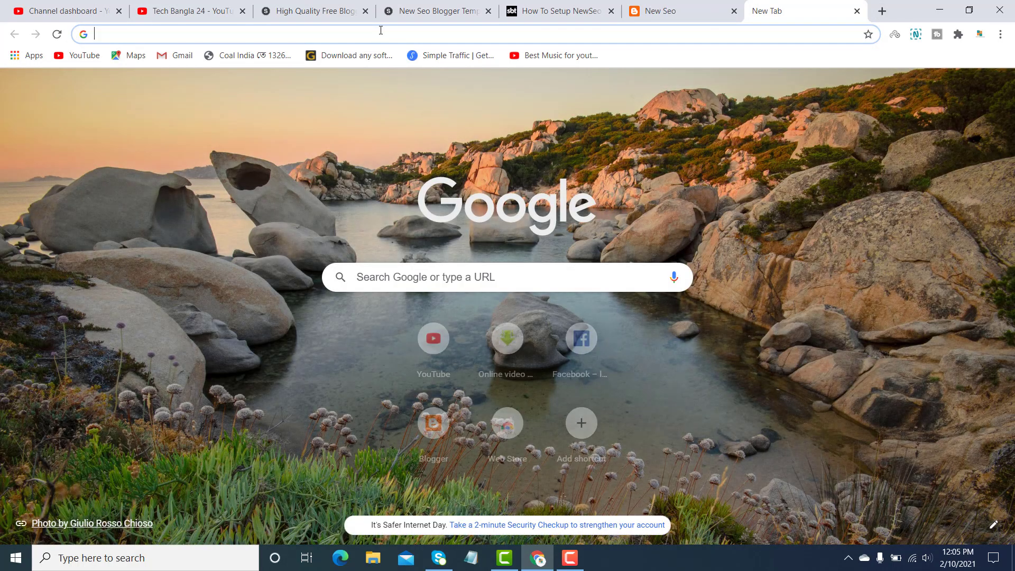
pyautogui.write('blo')
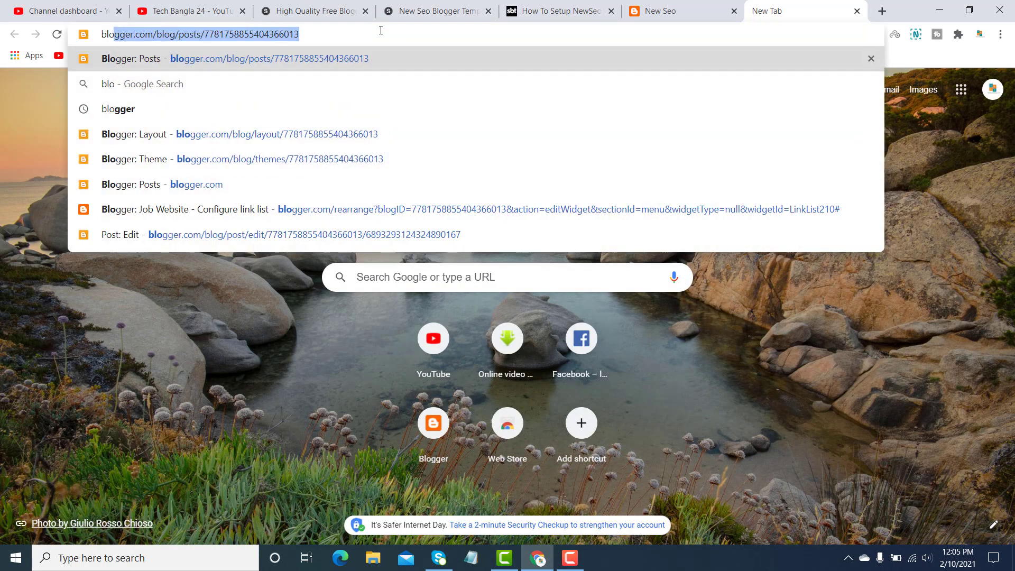
pyautogui.press('Return')
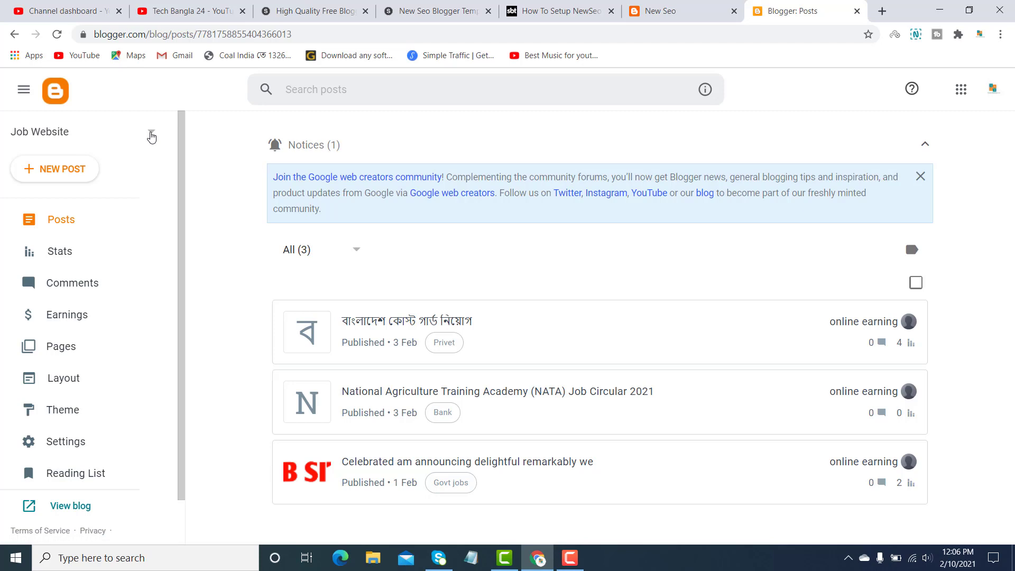
pyautogui.click(151, 136)
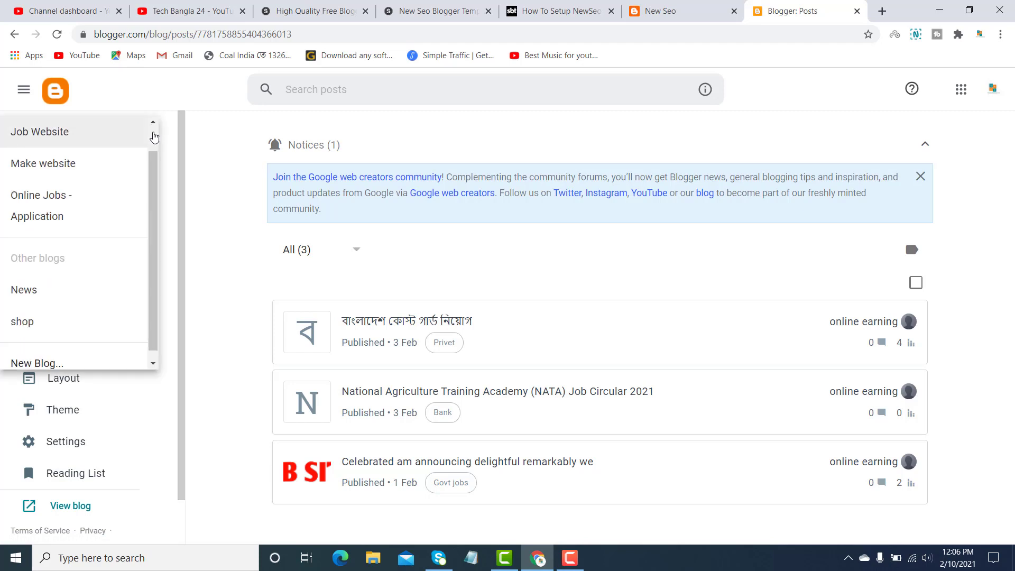
pyautogui.click(35, 364)
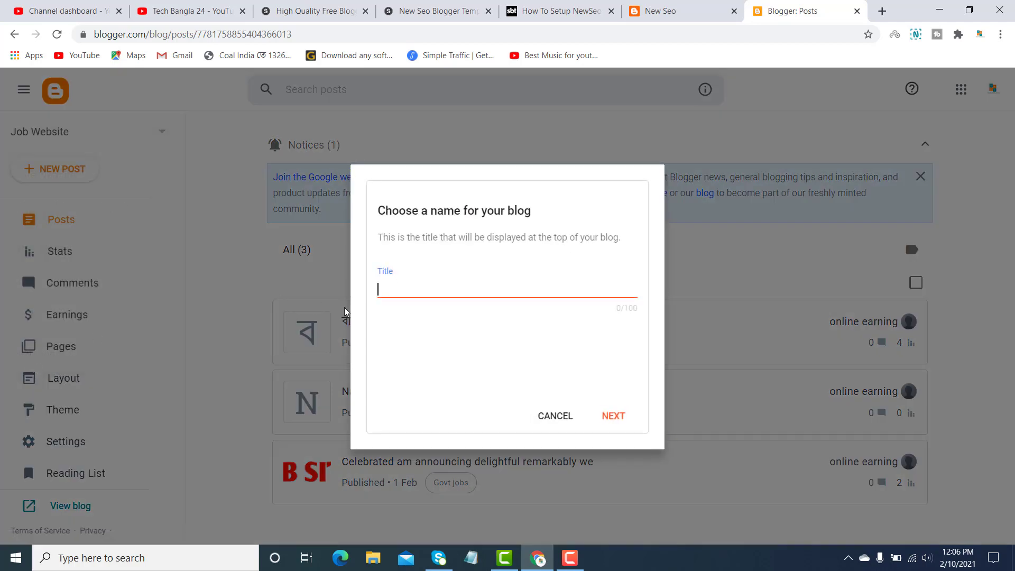
# Step: Open a new incognito window and load Blogger's sign-in page there
pyautogui.click(1005, 38)
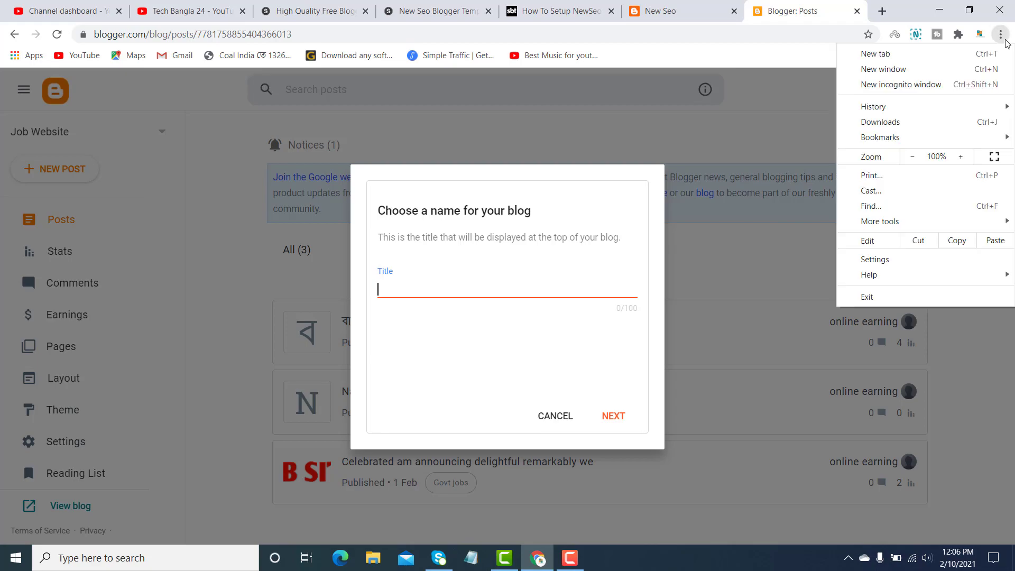
pyautogui.click(910, 85)
pyautogui.write('bl')
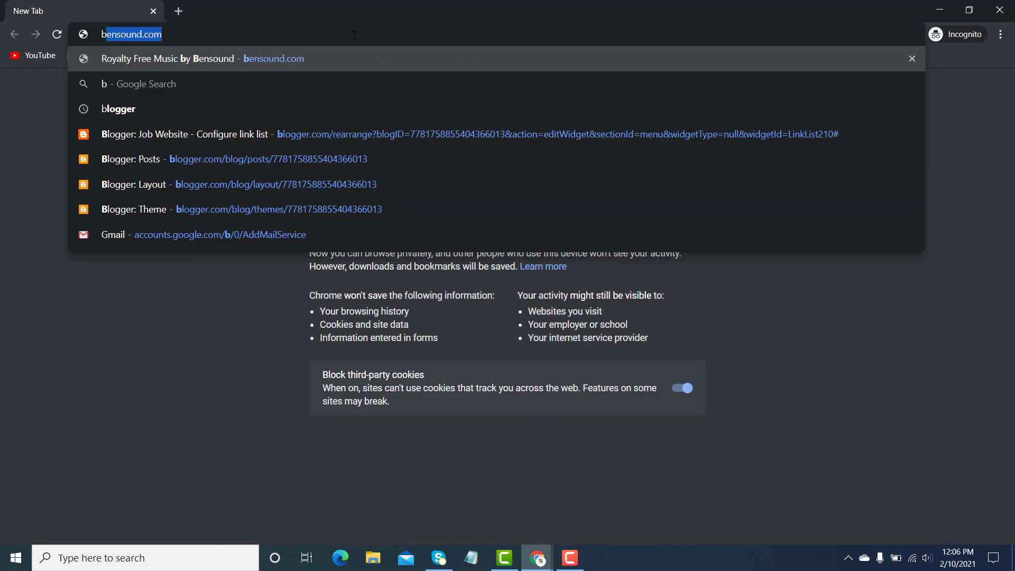
pyautogui.press('Return')
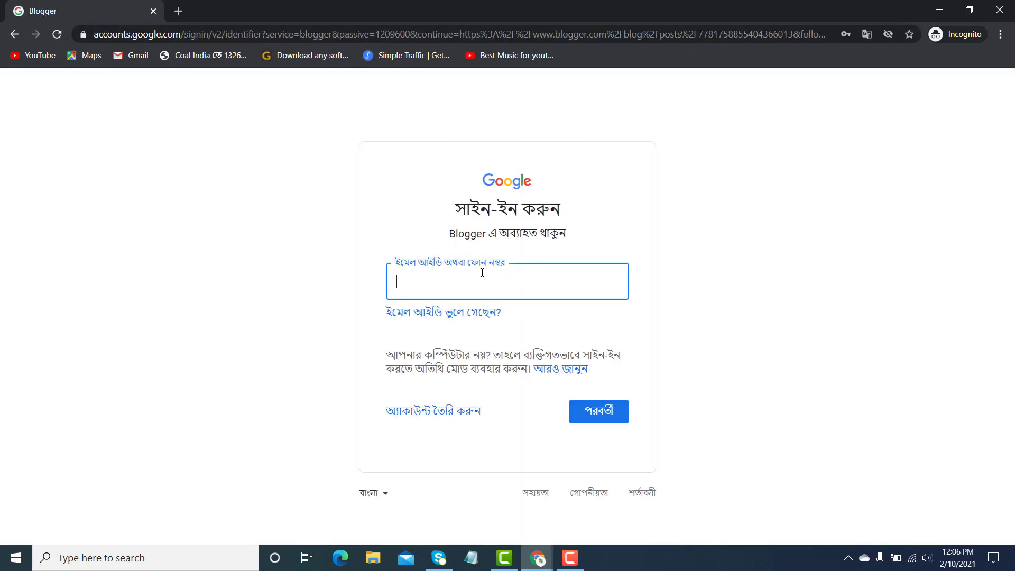
# Step: Sign in to Blogger with the saved Google account e-mail
pyautogui.click(482, 274)
pyautogui.click(457, 317)
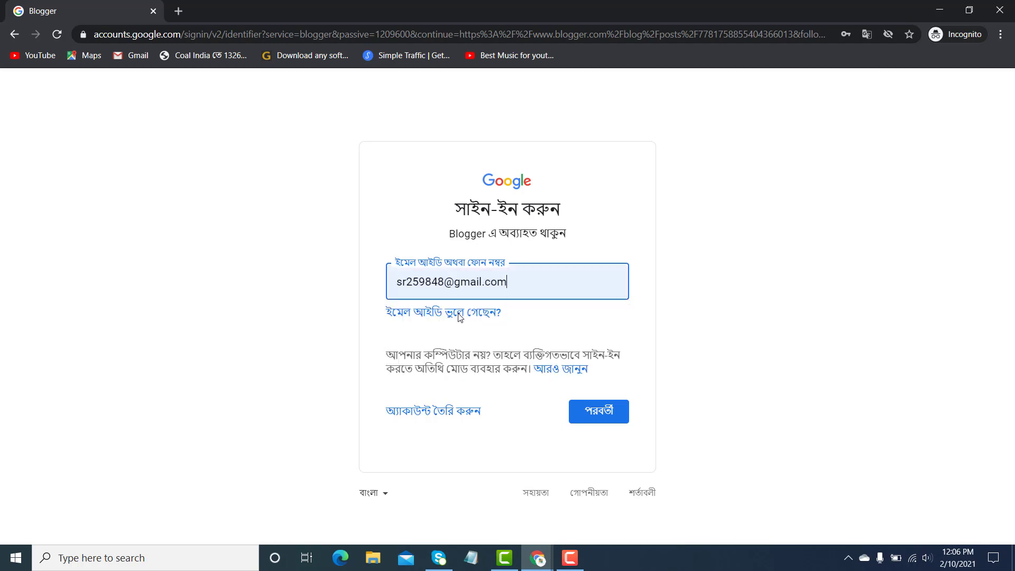
pyautogui.click(596, 411)
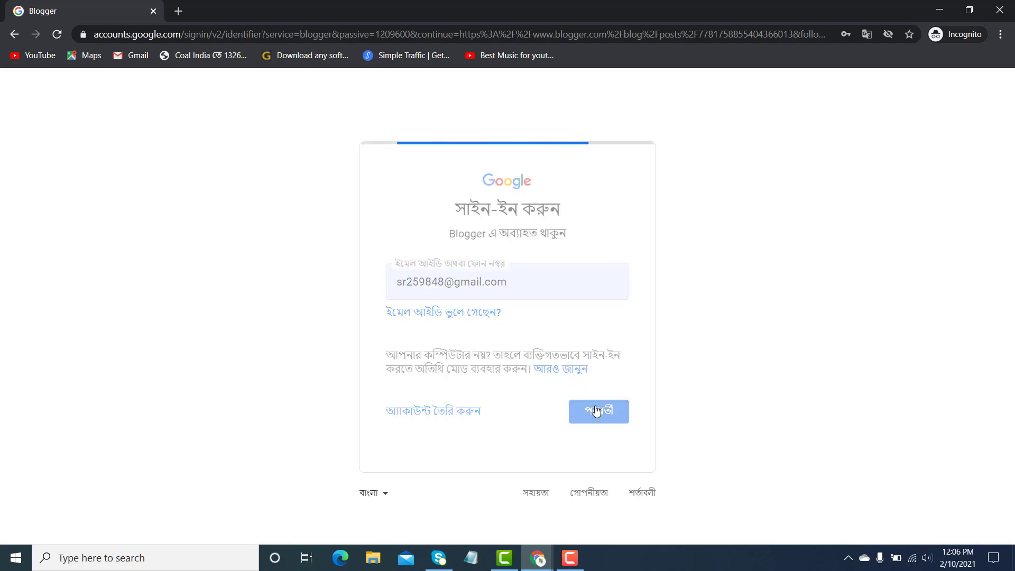
pyautogui.click(613, 385)
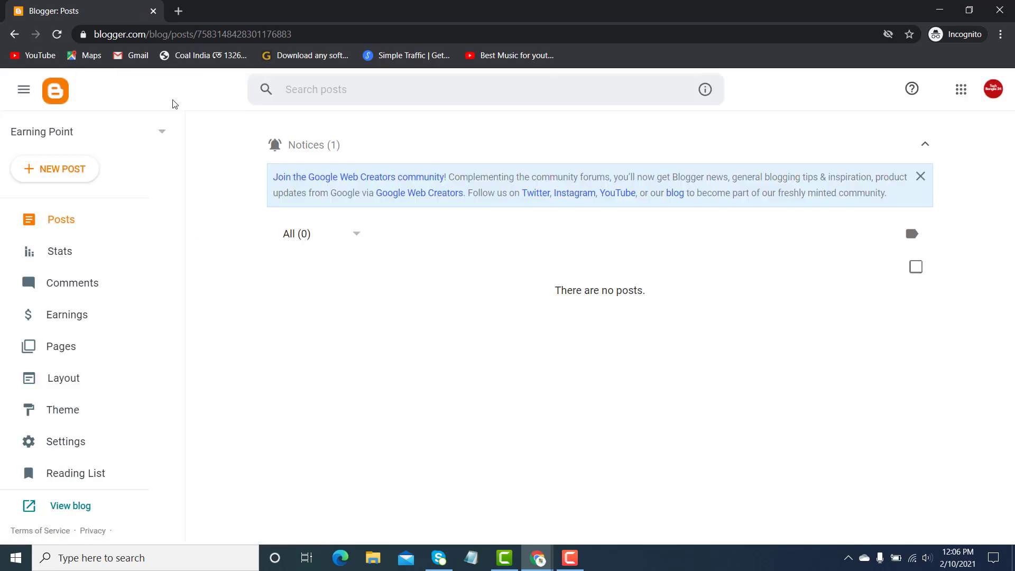
# Step: Search the web for "googel blogger" and open Blogger.com from the results
pyautogui.click(224, 34)
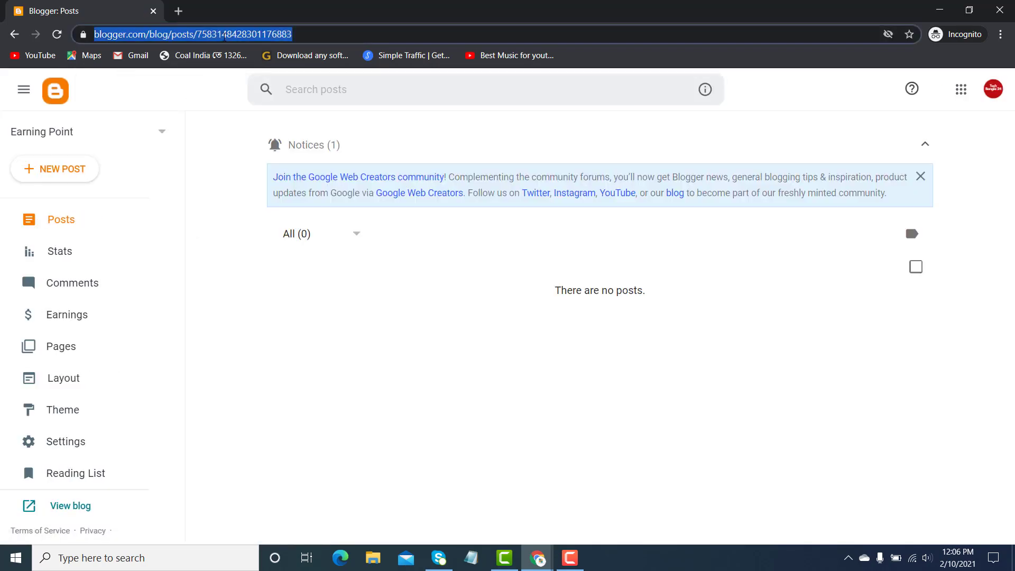
pyautogui.write('googel blogg')
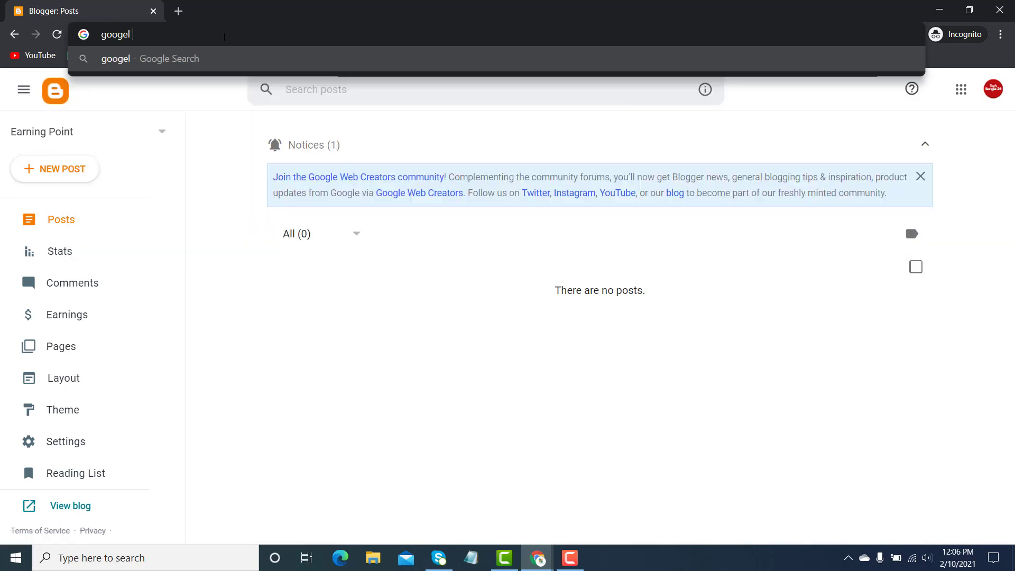
pyautogui.write('er')
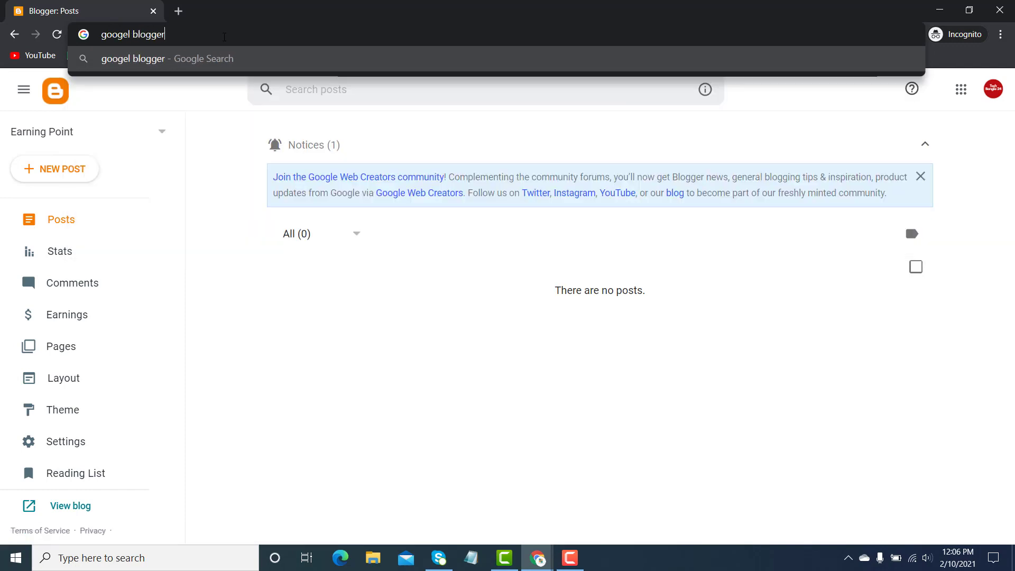
pyautogui.press('Return')
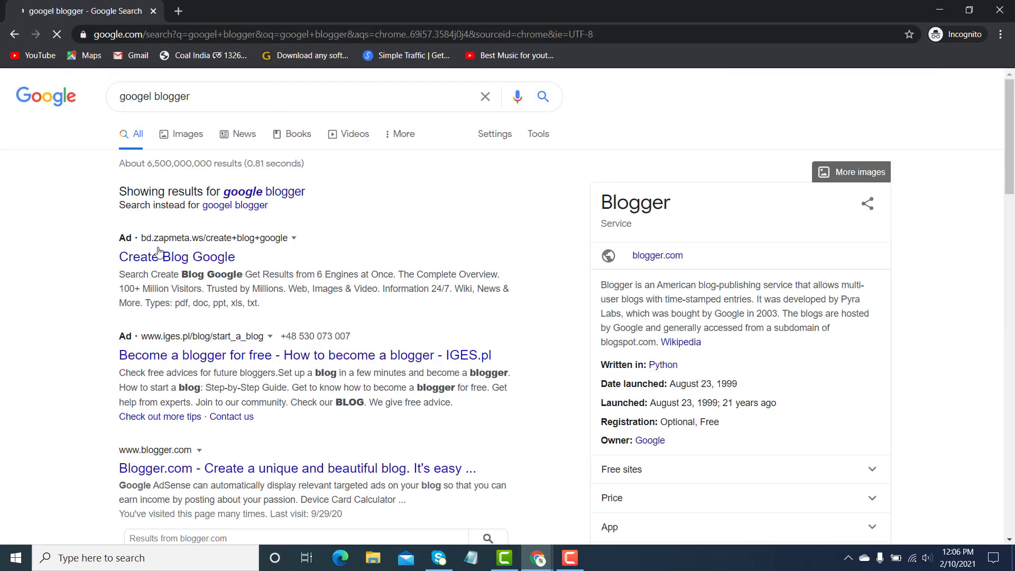
pyautogui.click(160, 456)
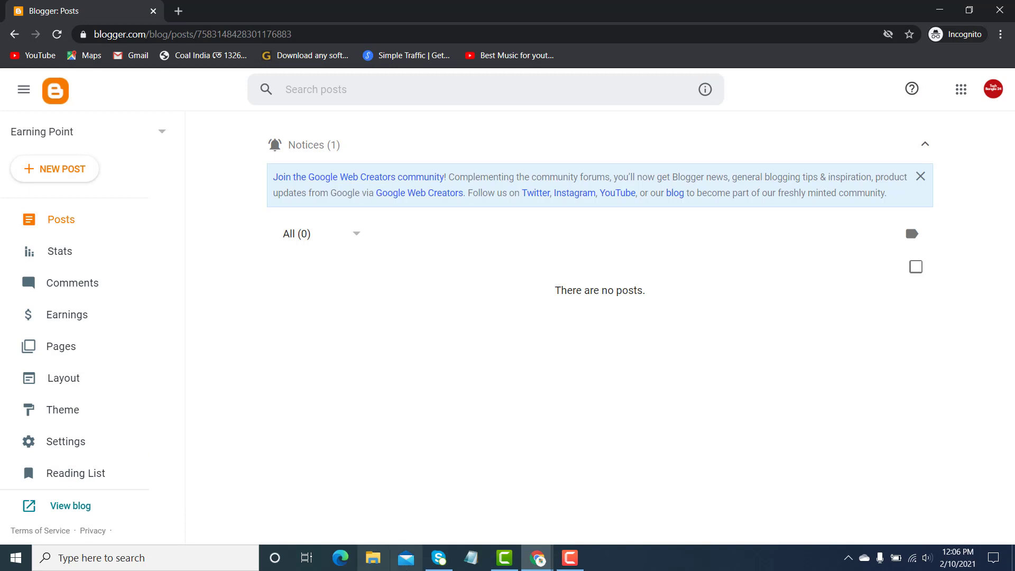
# Step: Return to the regular browser window, title the new blog "Quiz website" and continue to the address choice
pyautogui.click(538, 560)
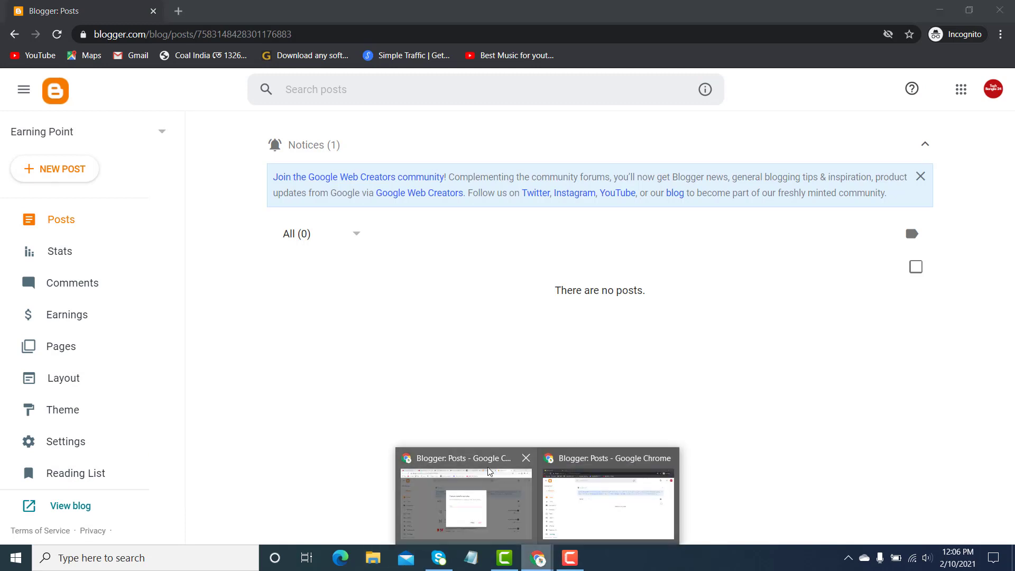
pyautogui.click(488, 470)
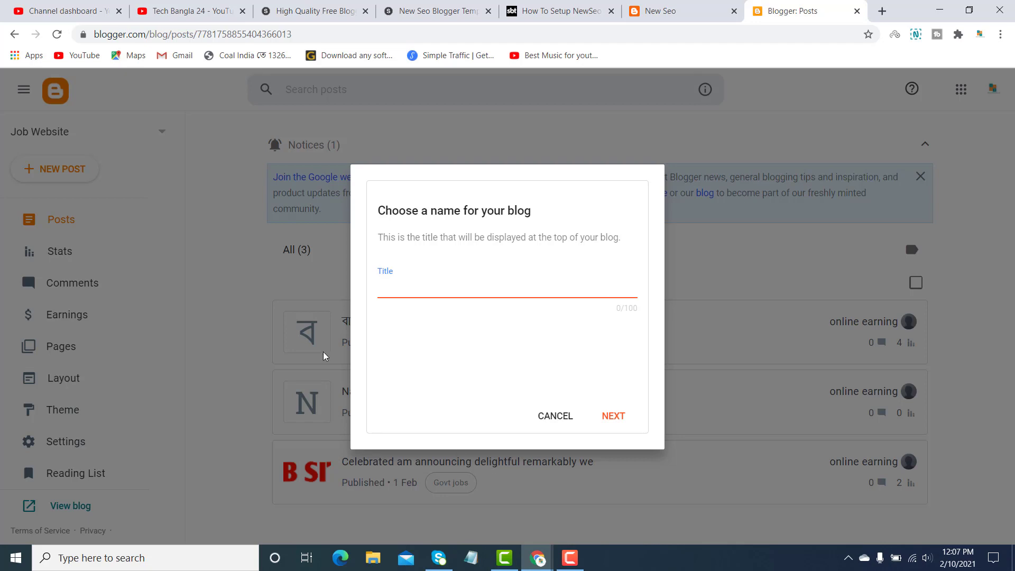
pyautogui.click(413, 280)
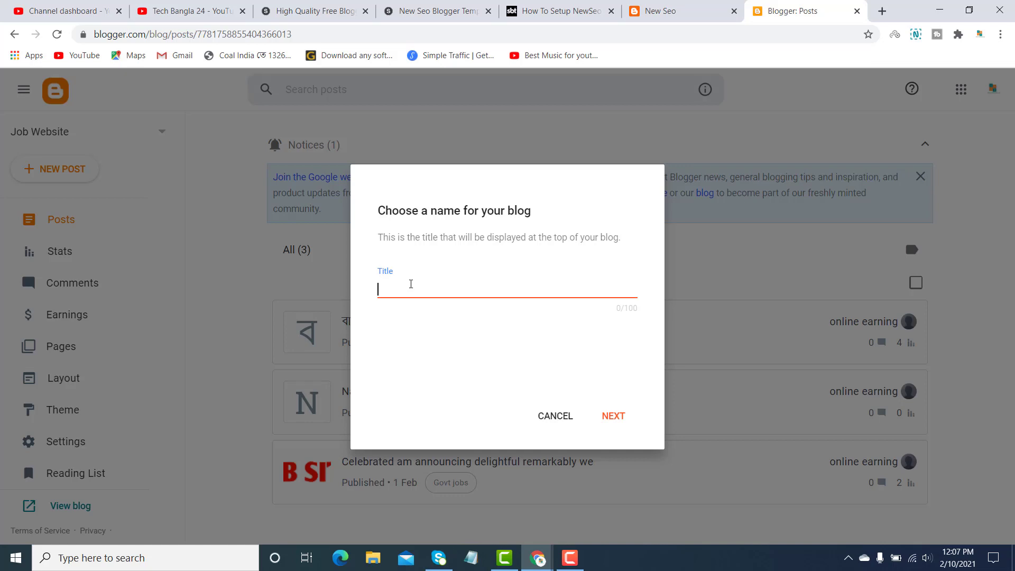
pyautogui.write('Quize')
pyautogui.rightClick(390, 293)
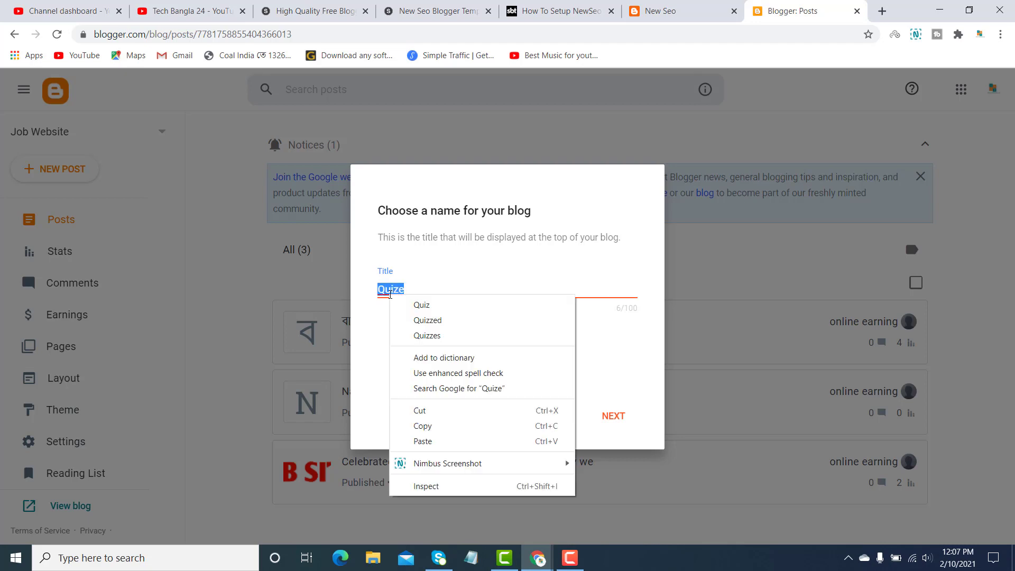
pyautogui.click(421, 305)
pyautogui.write('w')
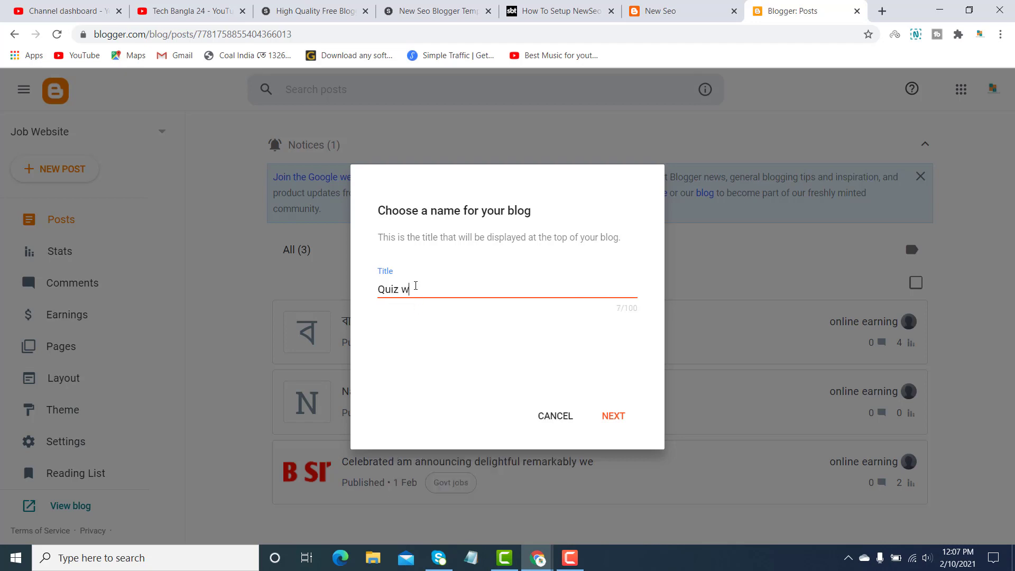
pyautogui.write('ebsite')
pyautogui.click(622, 419)
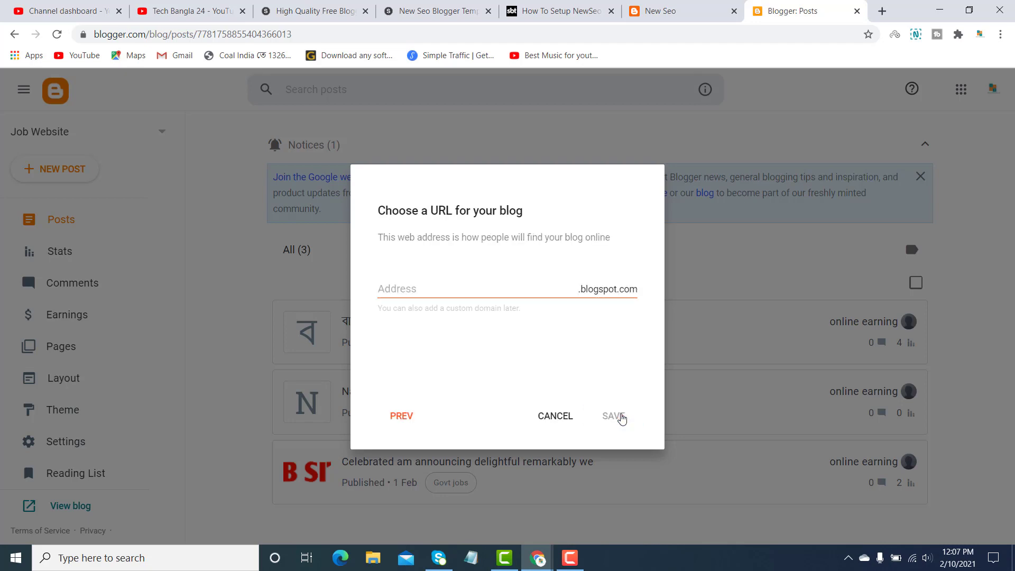
# Step: Set the new blog's address to quiz24bd.blogspot.com and save the blog
pyautogui.click(430, 291)
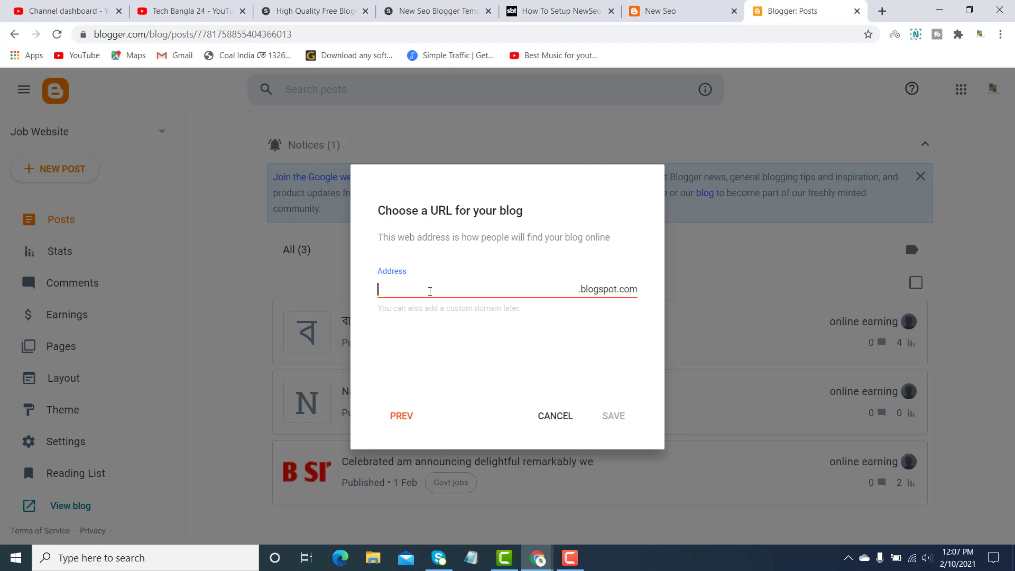
pyautogui.write('quiz')
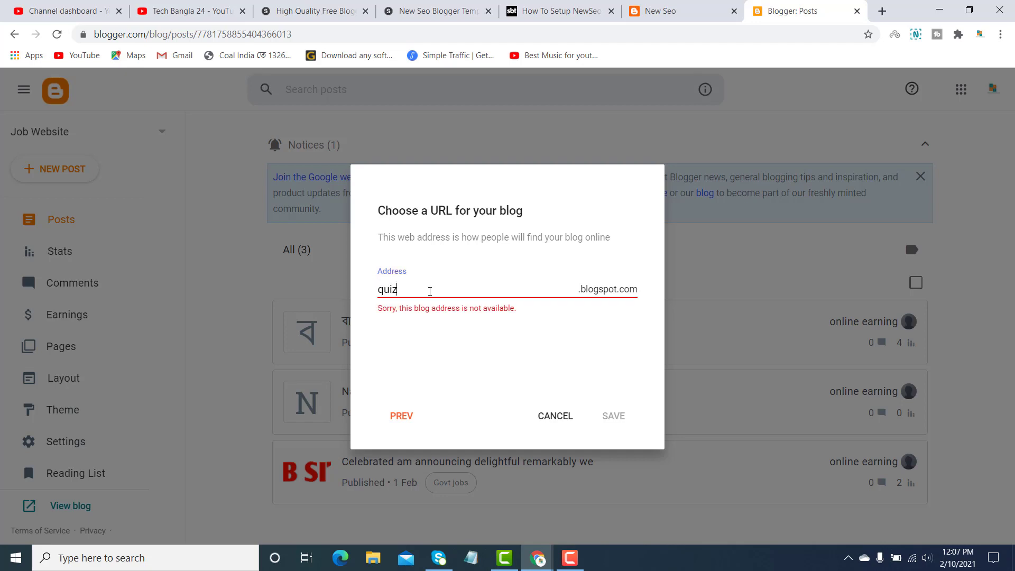
pyautogui.write('24bd')
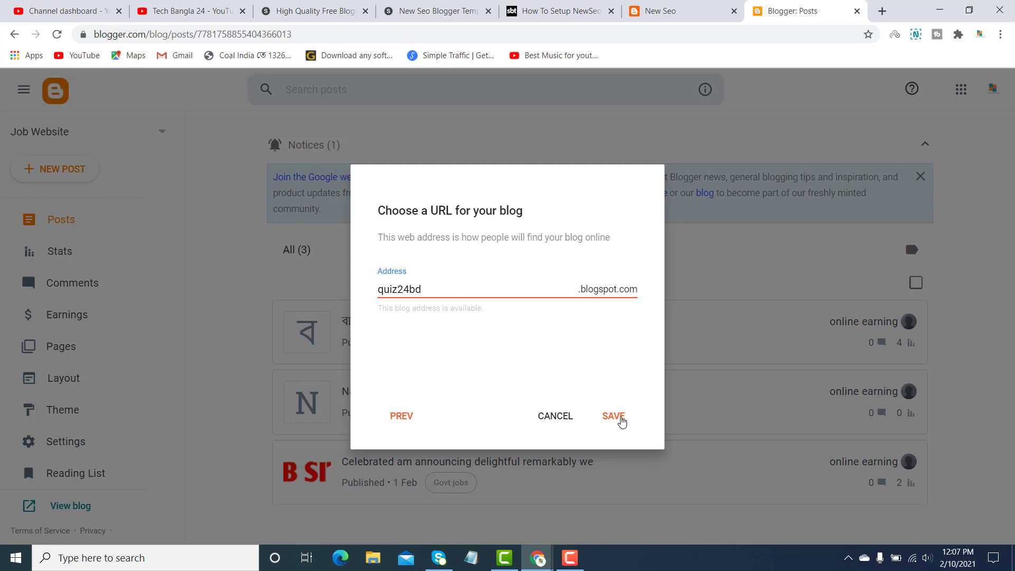
pyautogui.click(614, 418)
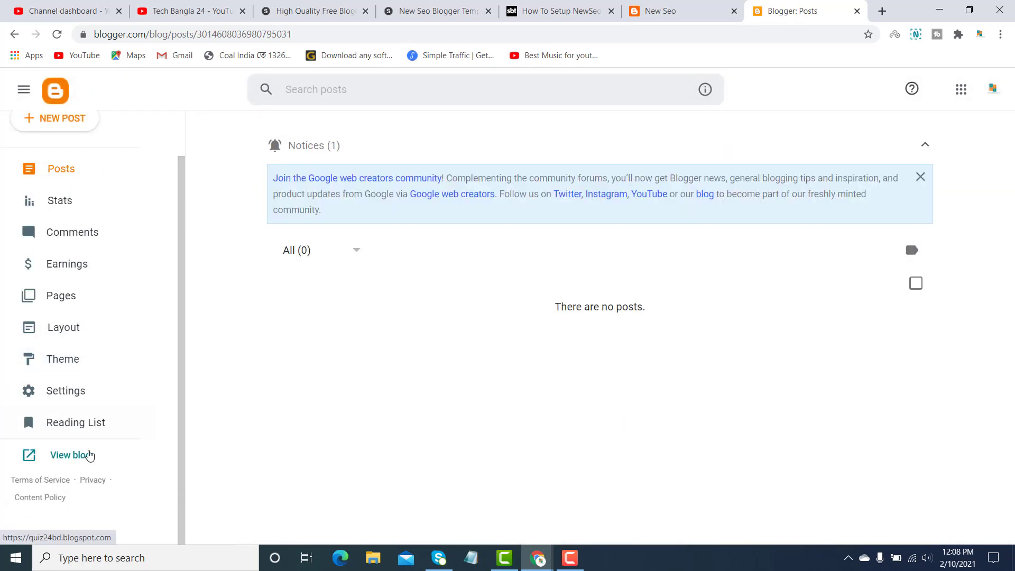
# Step: View the new Quiz website blog, then go back to the New Seo template demo
pyautogui.click(78, 455)
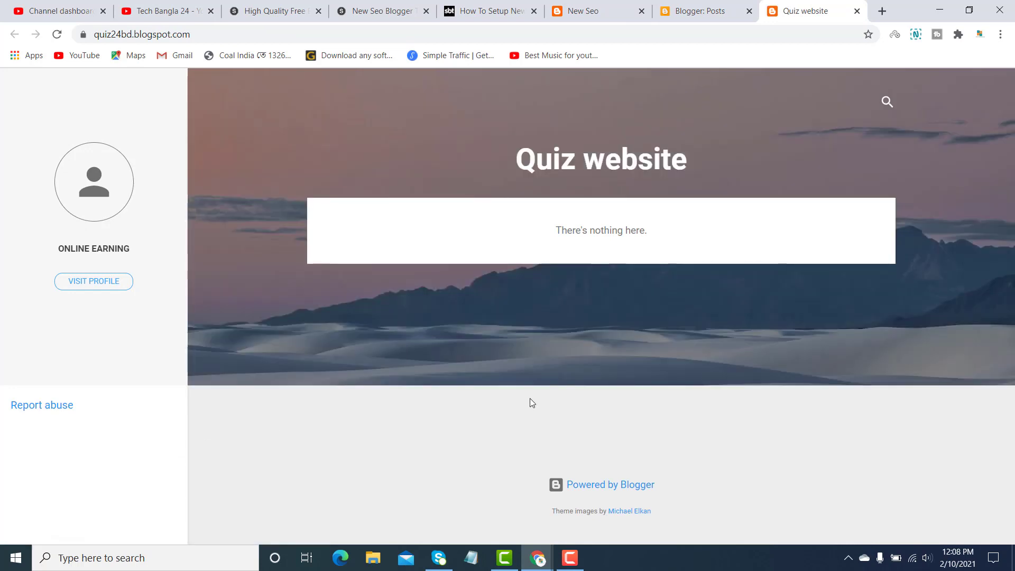
pyautogui.click(678, 10)
pyautogui.click(571, 9)
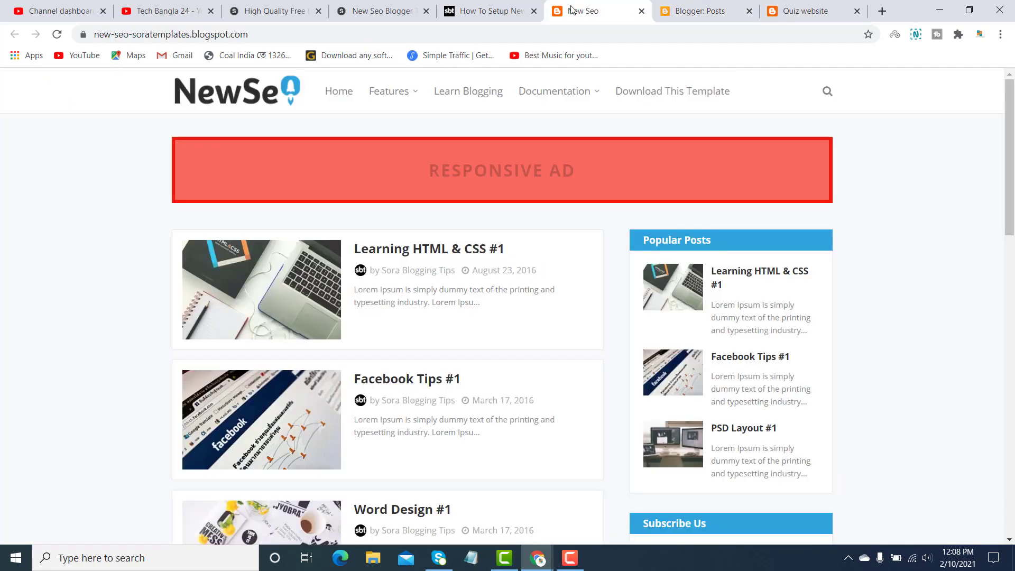
# Step: Download the free version of the New Seo template from its Soratemplates page and dismiss the ad
pyautogui.scroll(-6, 474, 168)
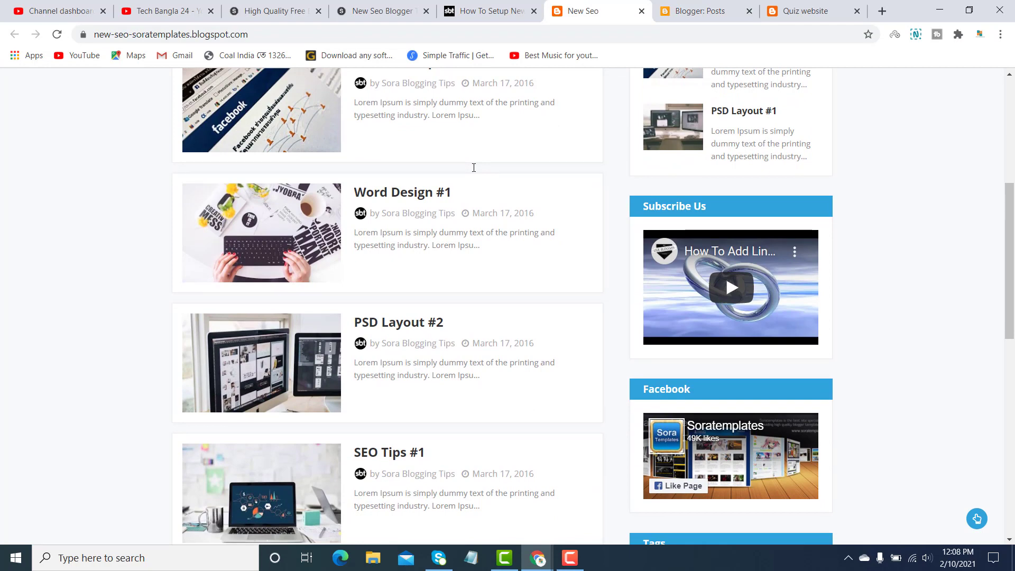
pyautogui.click(382, 10)
pyautogui.scroll(-10, 367, 202)
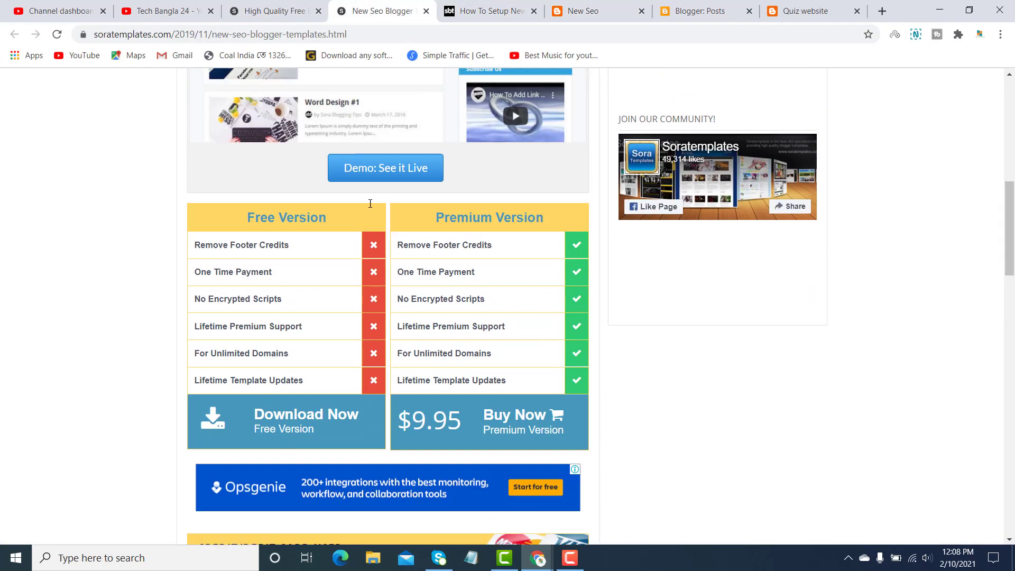
pyautogui.scroll(4, 370, 204)
pyautogui.scroll(-3, 370, 203)
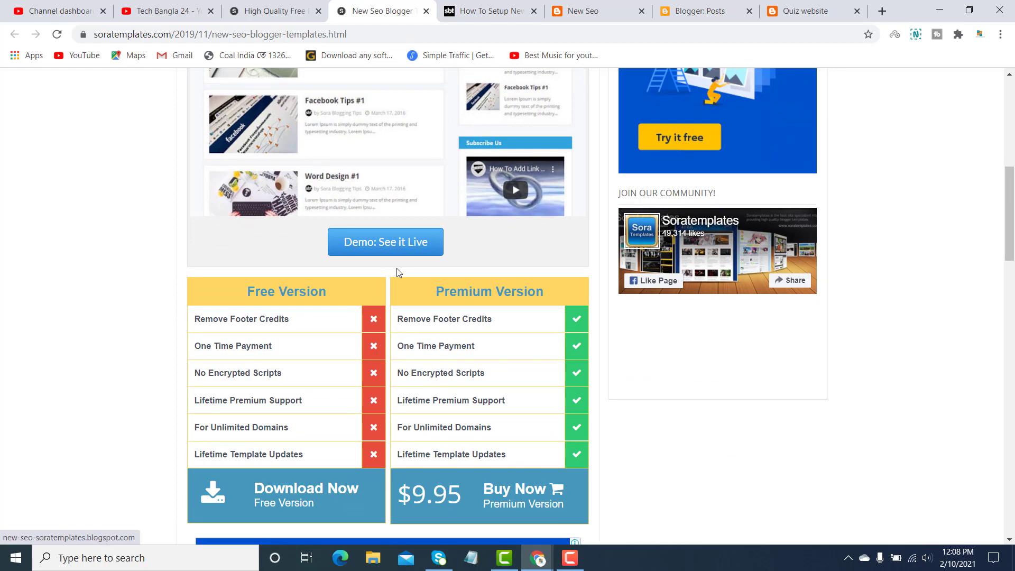
pyautogui.scroll(-2, 370, 204)
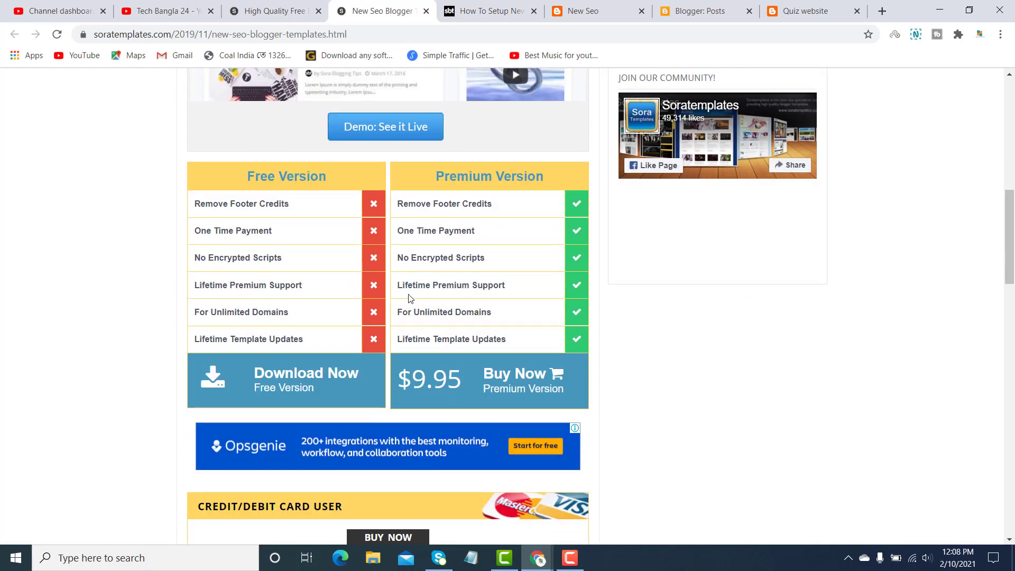
pyautogui.click(285, 379)
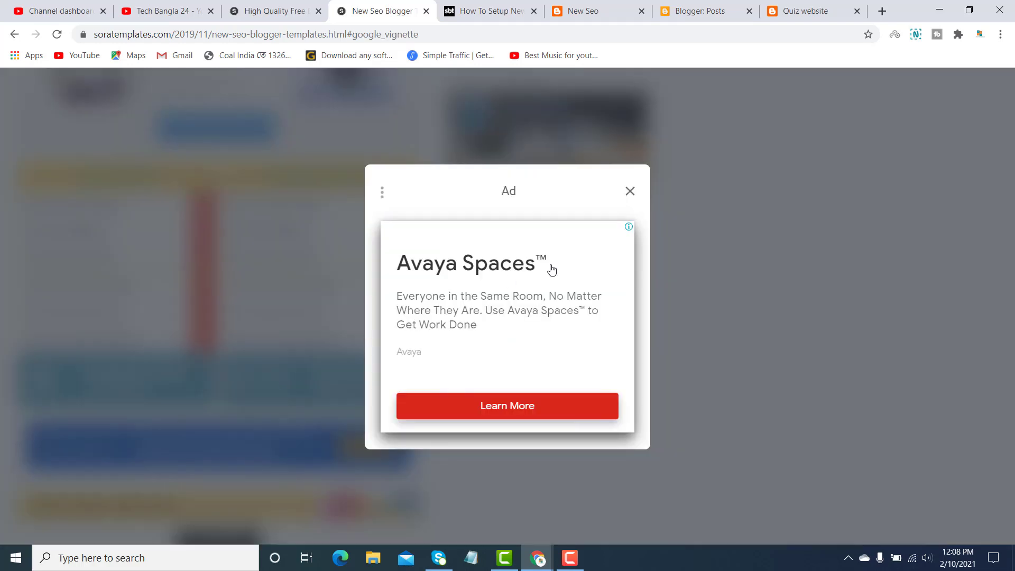
pyautogui.click(630, 191)
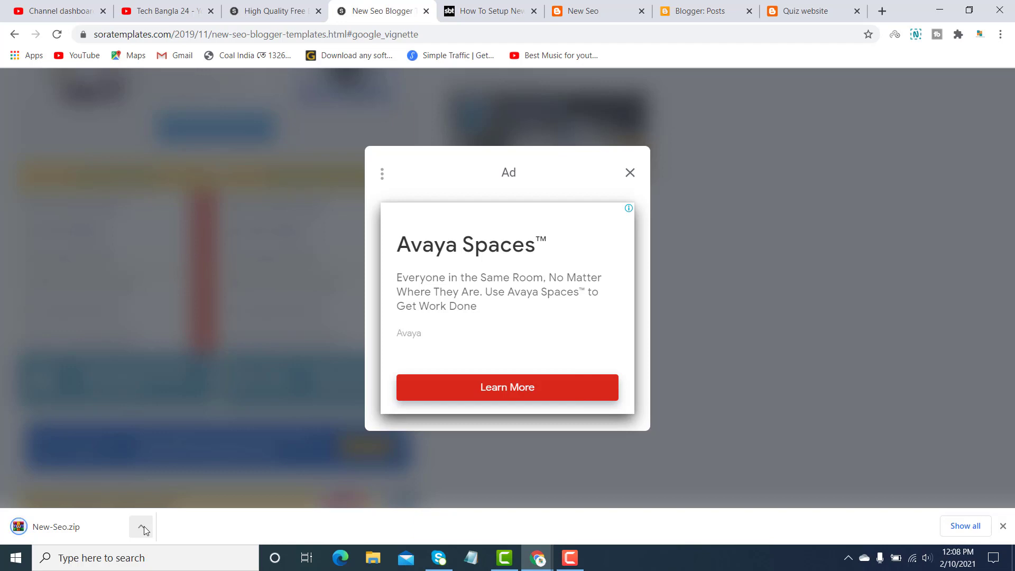
# Step: Open the downloaded New-Seo.zip in WinRAR and extract New Seo.xml to the Desktop
pyautogui.click(141, 527)
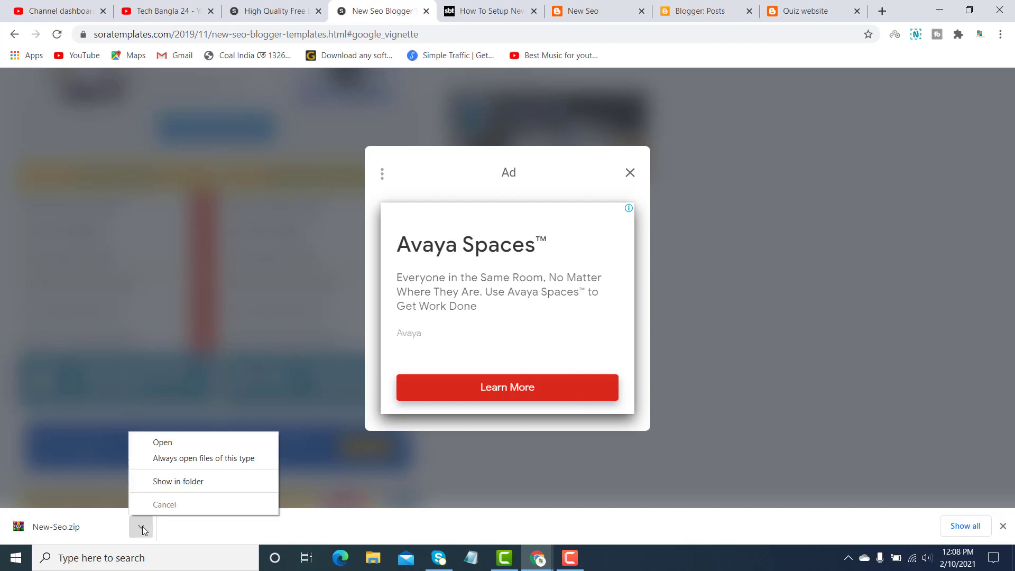
pyautogui.click(167, 440)
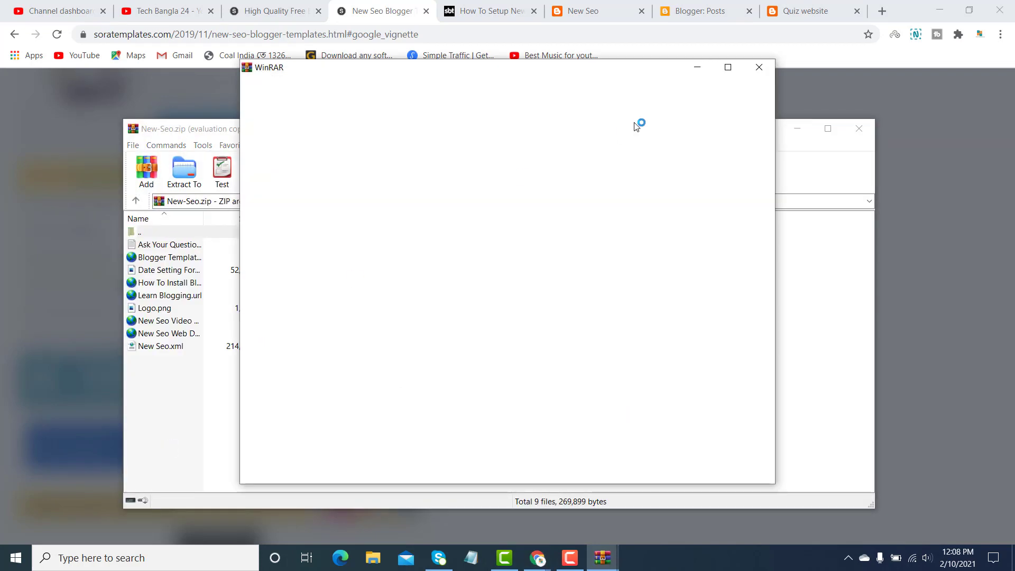
pyautogui.click(760, 69)
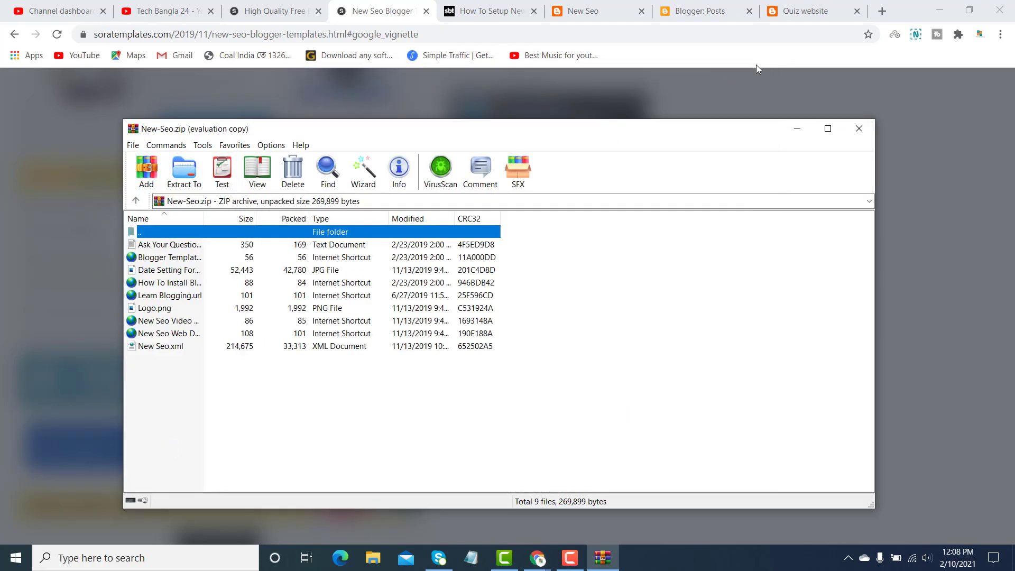
pyautogui.click(166, 347)
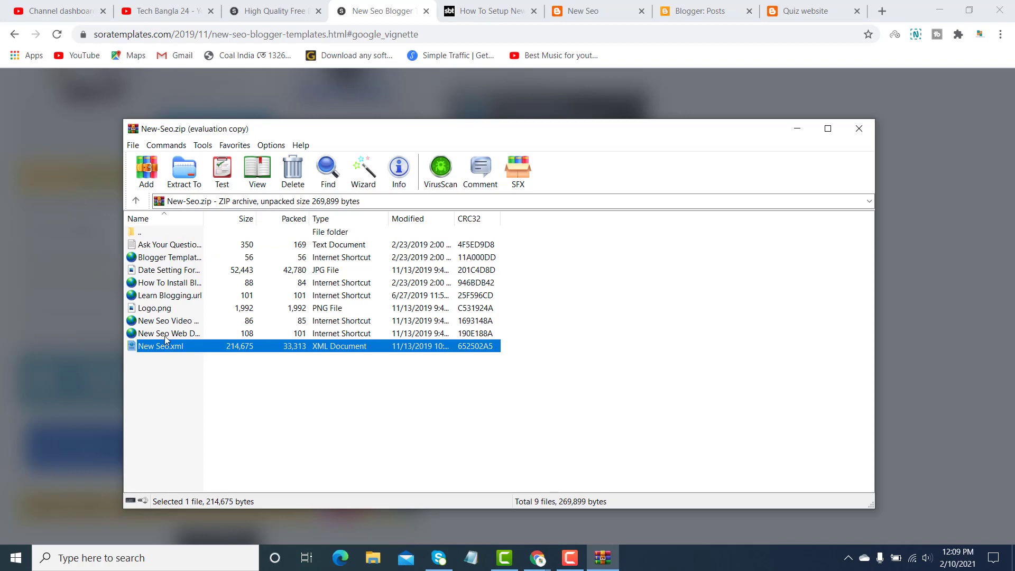
pyautogui.click(180, 174)
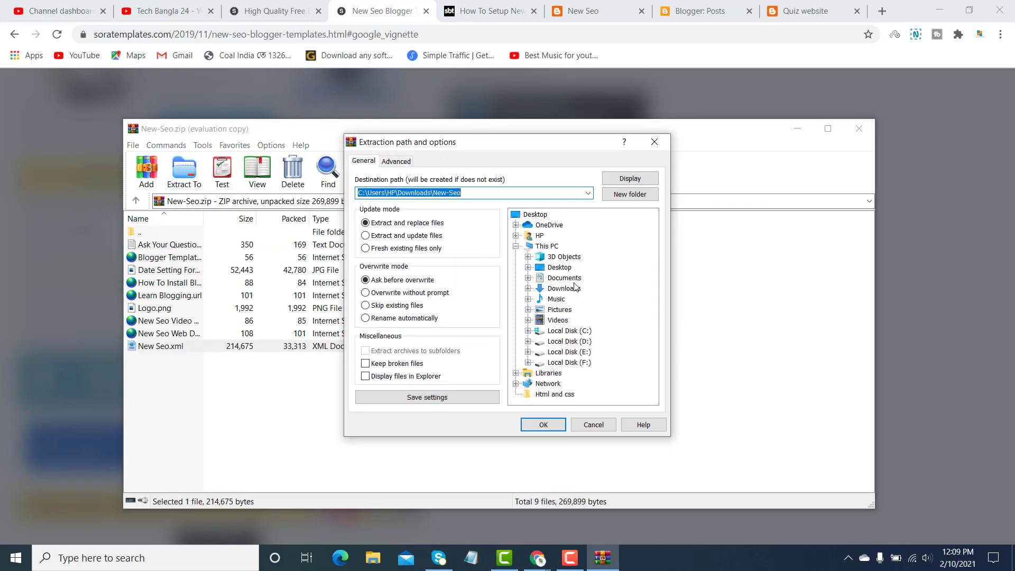
pyautogui.click(560, 268)
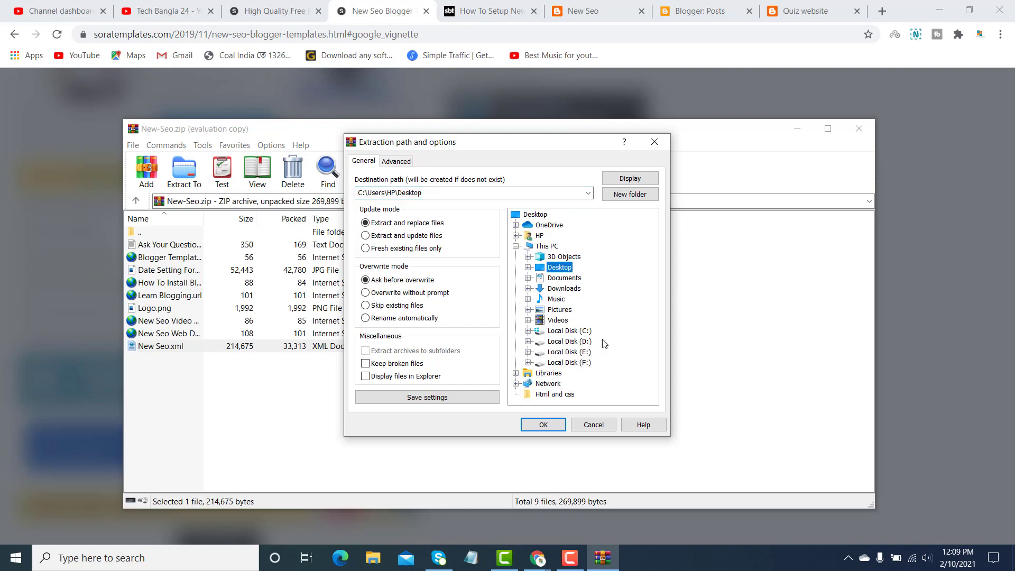
pyautogui.click(543, 426)
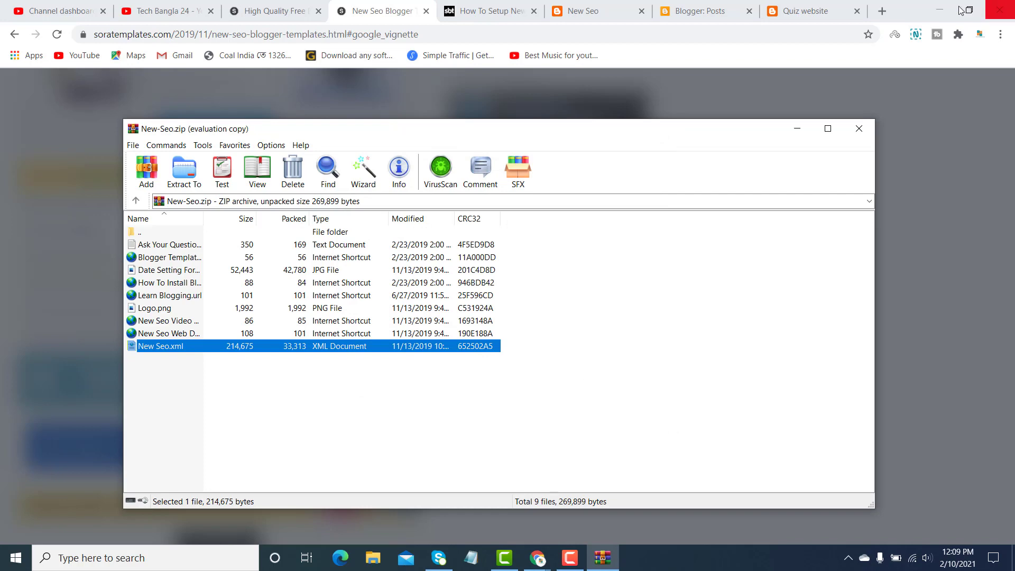
# Step: Minimize the open windows and refresh the desktop to check for the extracted New Seo.xml file
pyautogui.click(938, 9)
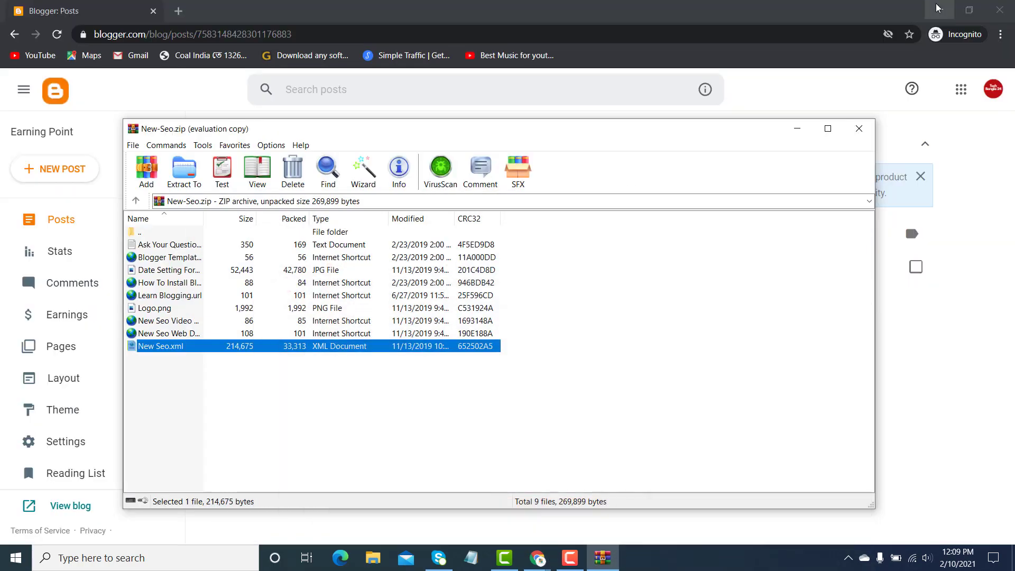
pyautogui.click(809, 131)
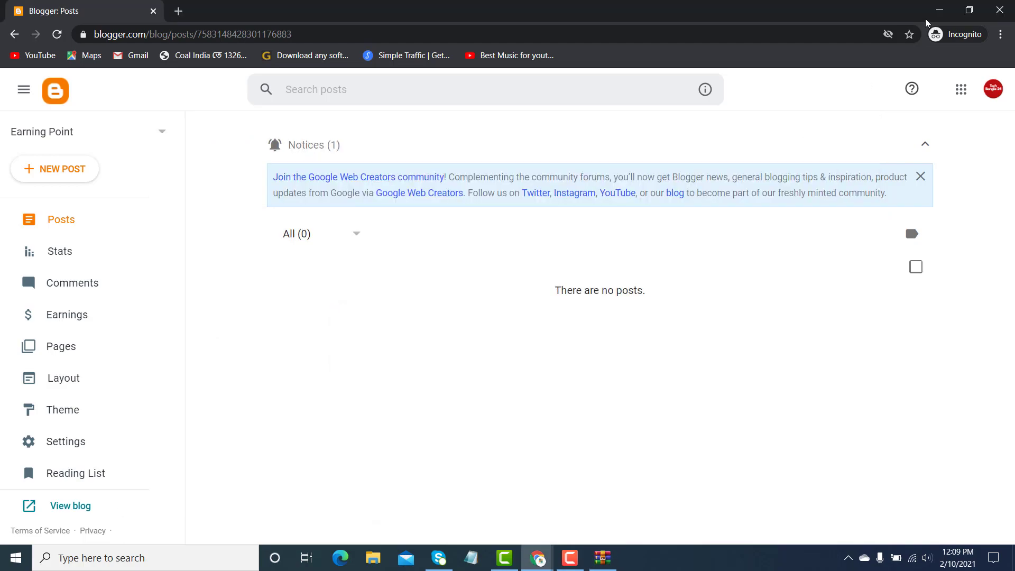
pyautogui.click(939, 9)
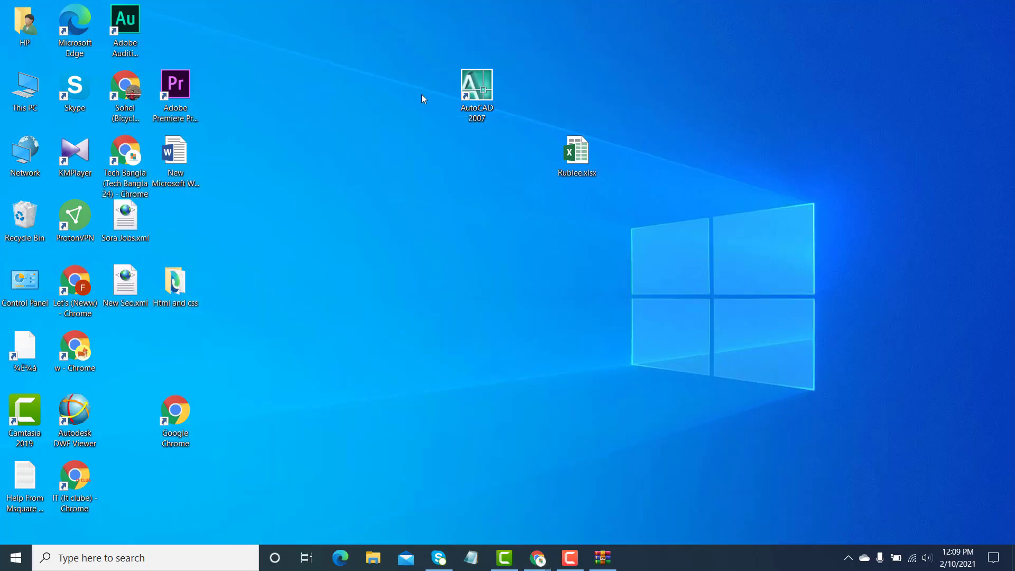
pyautogui.rightClick(421, 94)
pyautogui.click(432, 135)
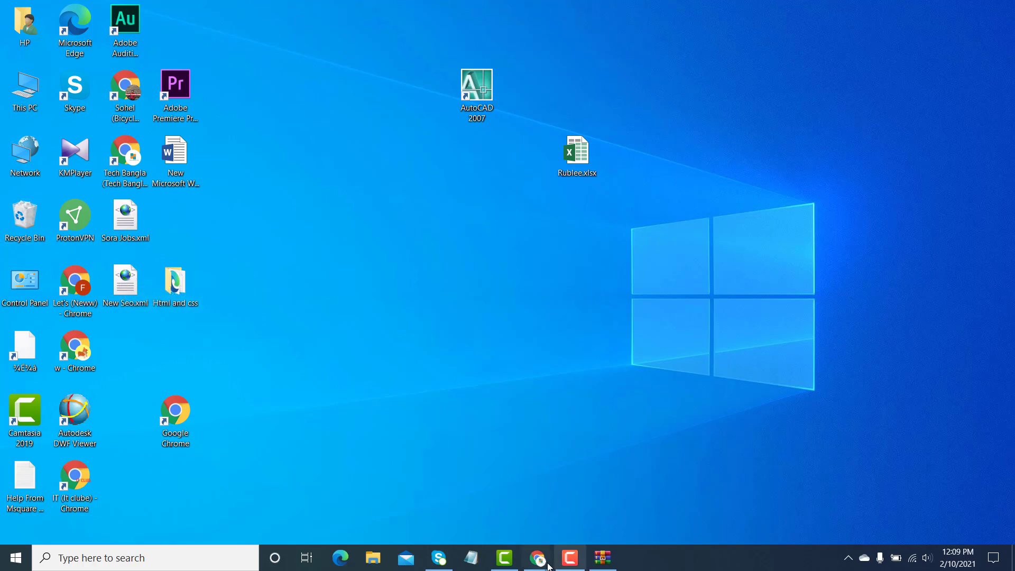
# Step: Return to the regular Chrome window and open the Theme page of the Quiz website blog in Blogger
pyautogui.moveTo(542, 565)
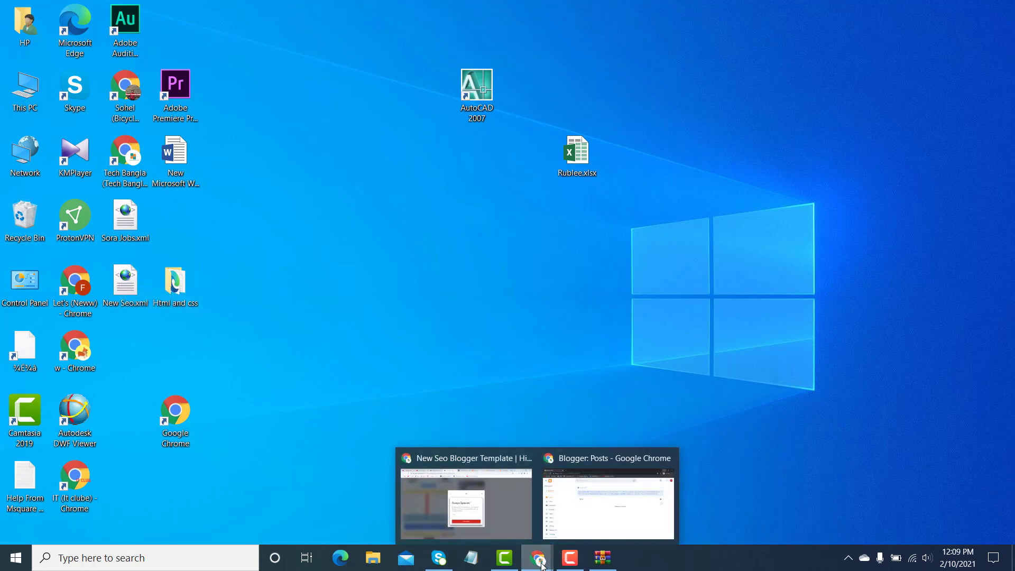
pyautogui.click(505, 504)
pyautogui.click(591, 10)
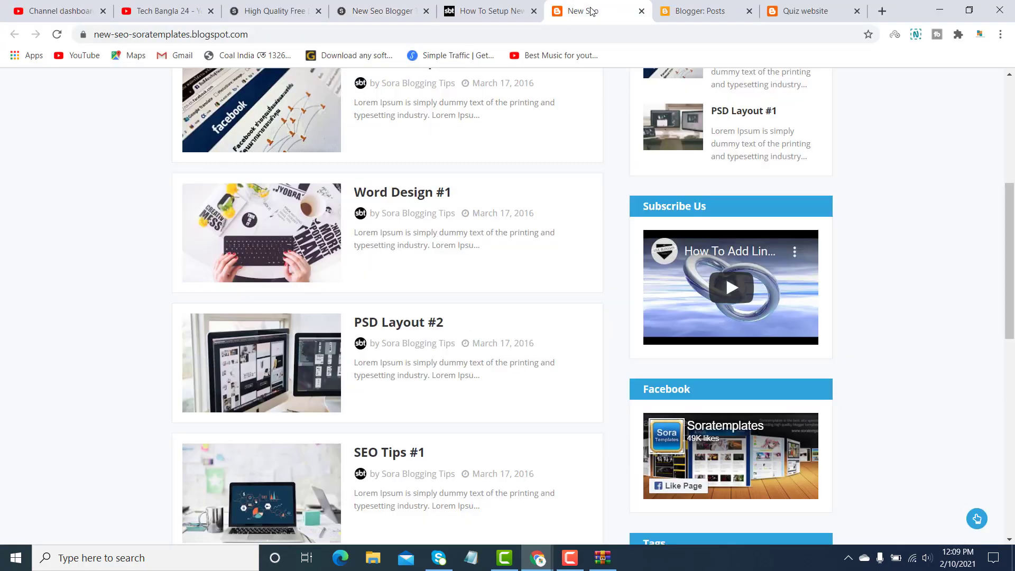
pyautogui.click(705, 13)
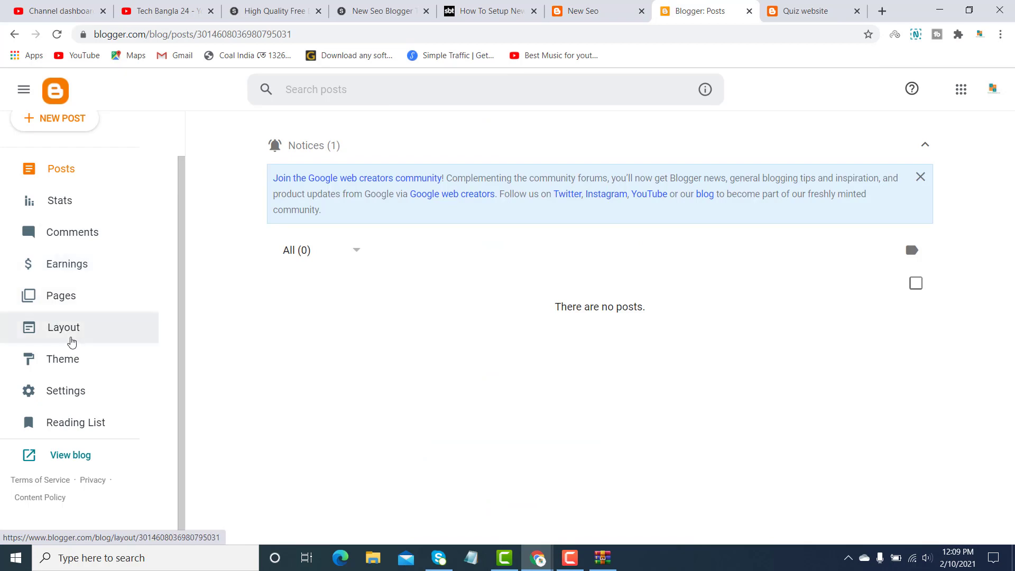
pyautogui.click(55, 355)
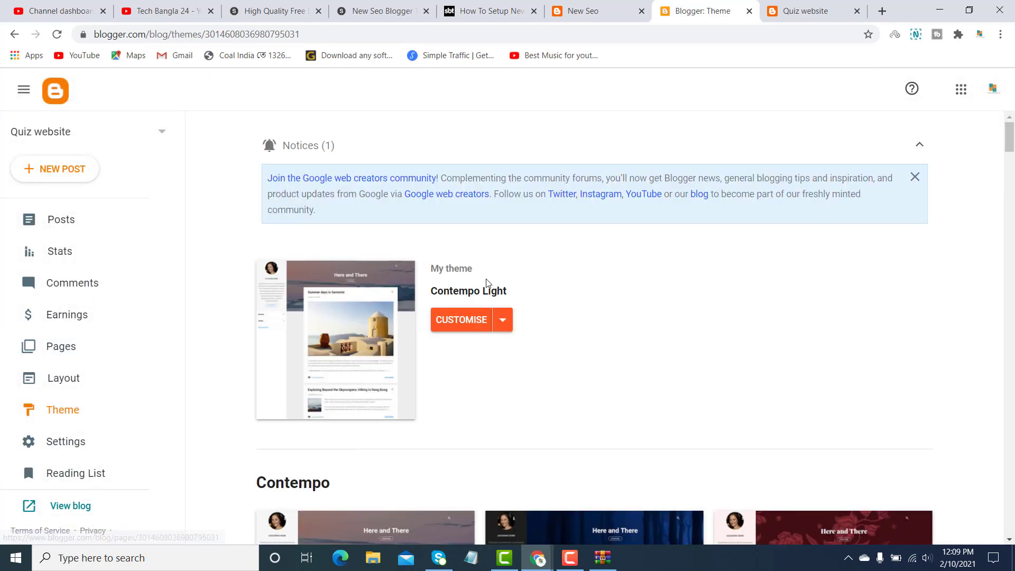
# Step: Restore the blog's theme by uploading New Seo.xml from the Desktop
pyautogui.click(503, 323)
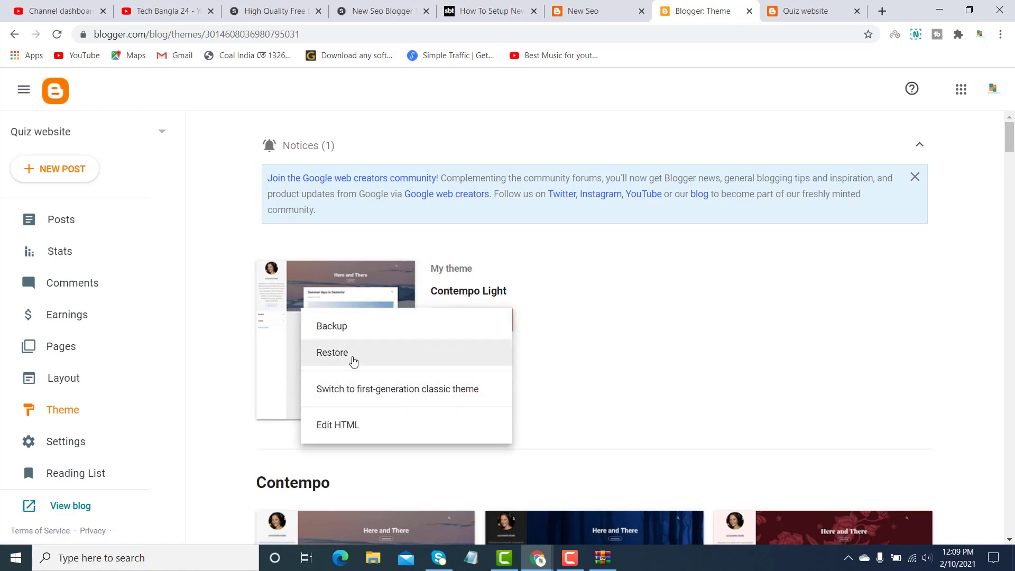
pyautogui.click(351, 358)
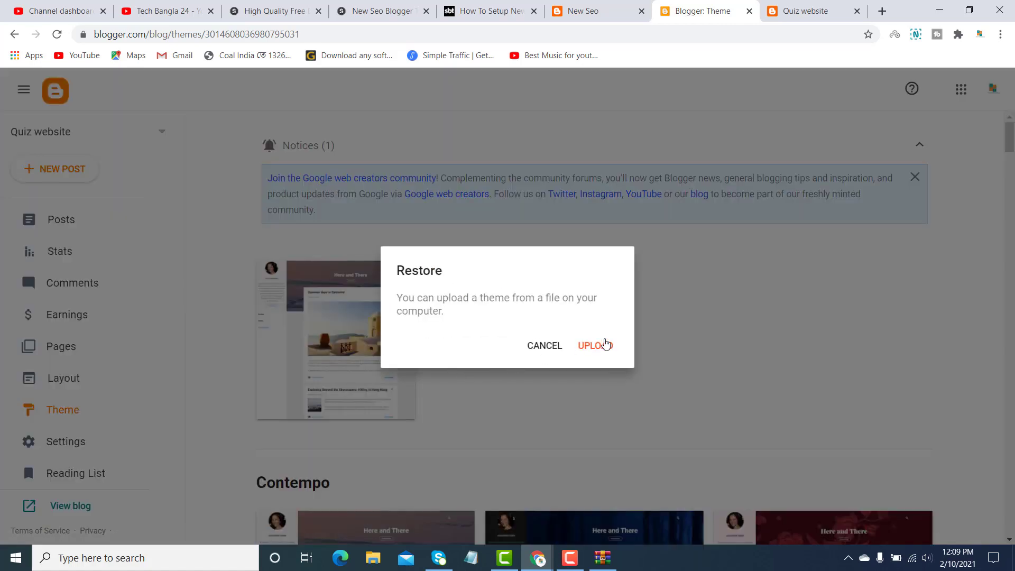
pyautogui.click(606, 345)
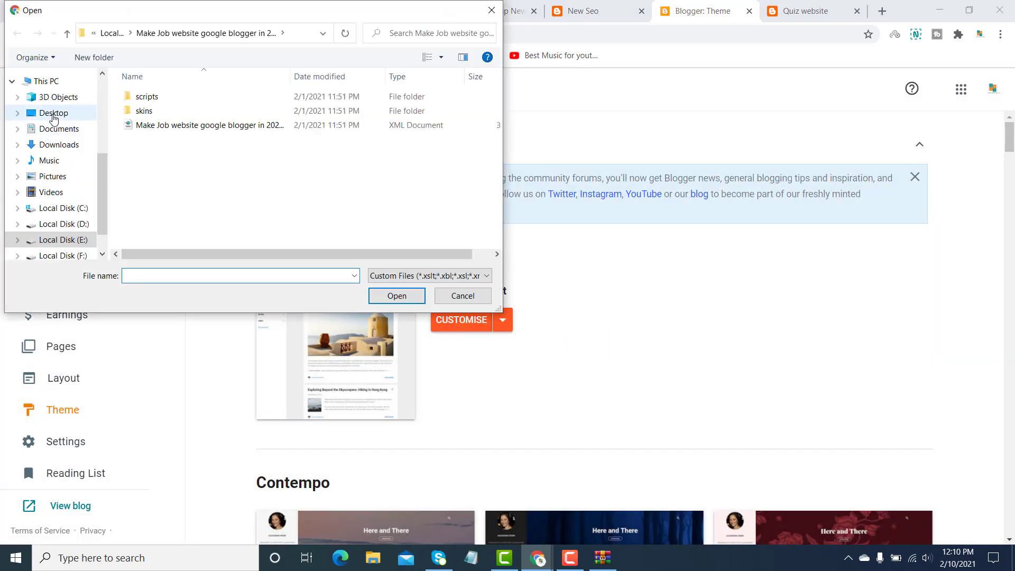
pyautogui.click(54, 119)
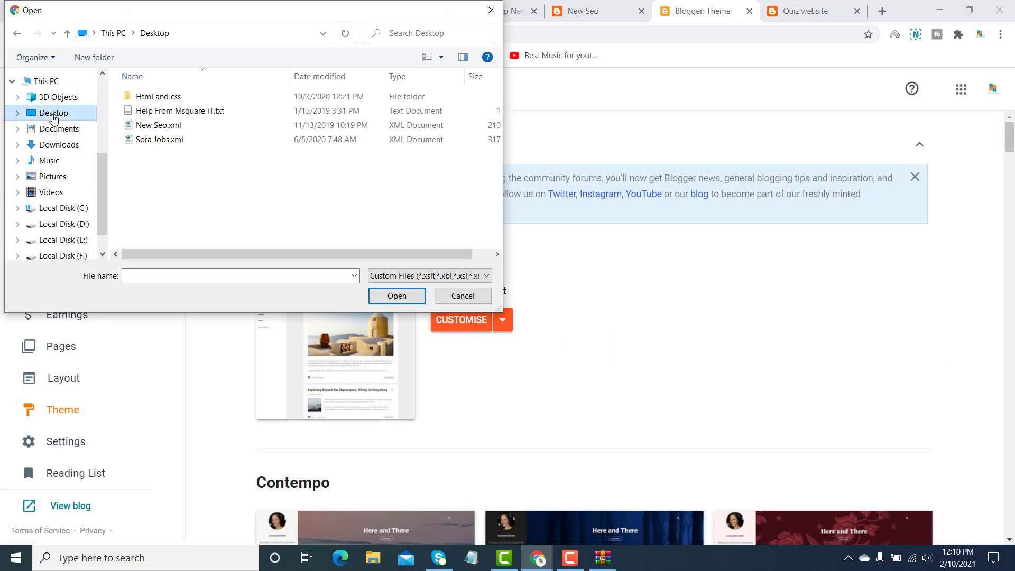
pyautogui.click(161, 130)
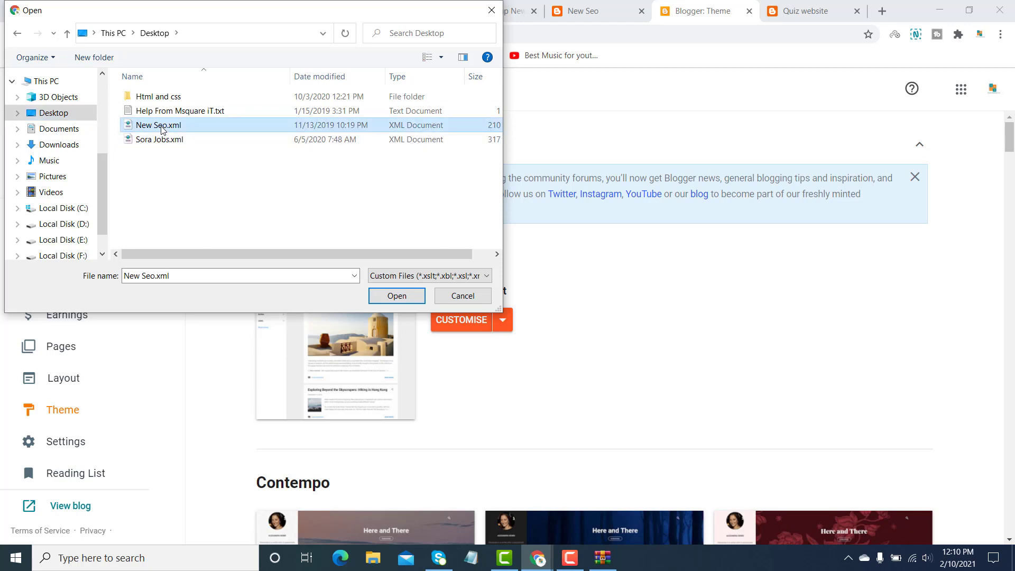
pyautogui.click(412, 297)
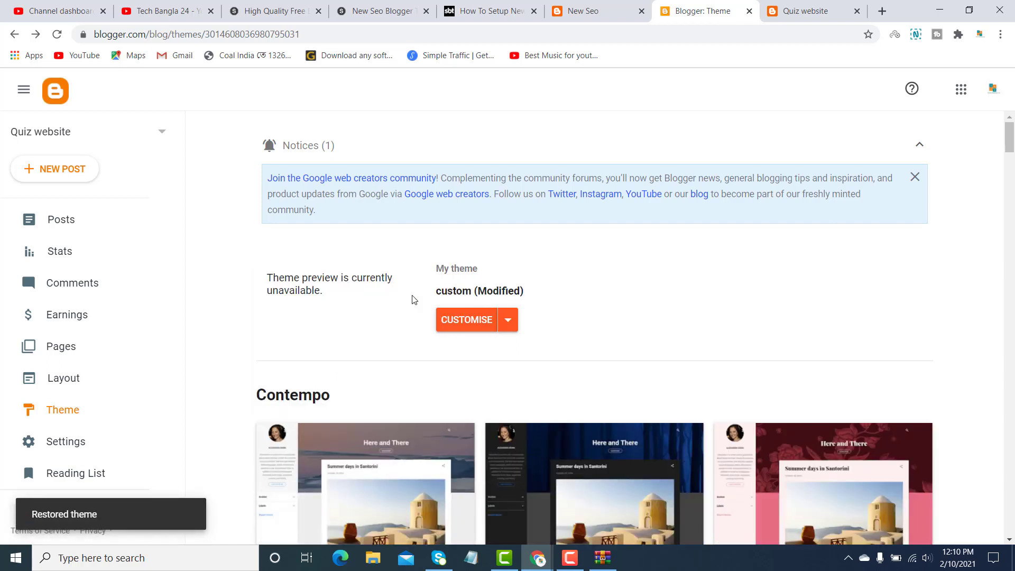
# Step: Reload the Quiz website blog to view its new theme and compare it with the New Seo demo
pyautogui.click(812, 10)
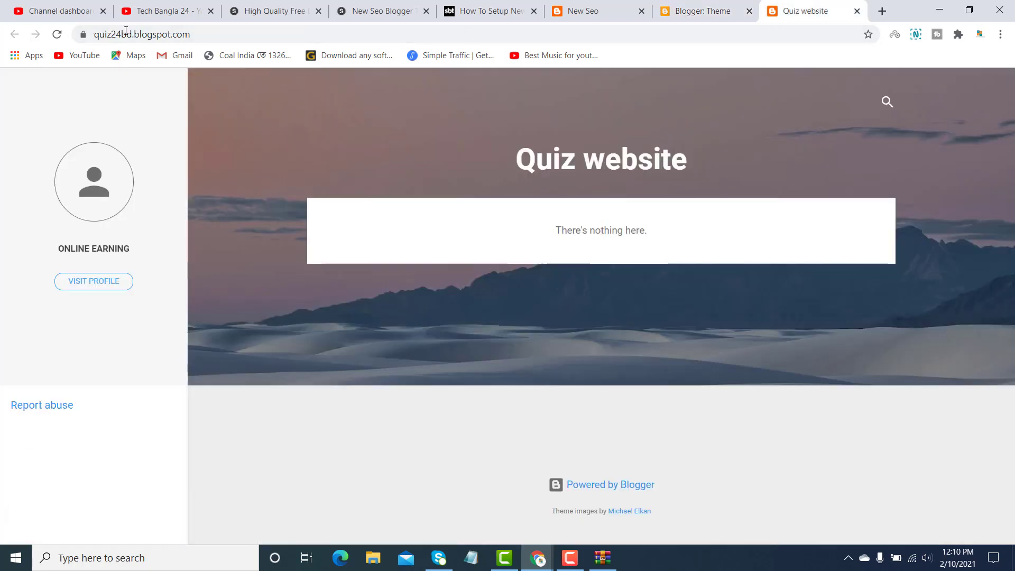
pyautogui.click(59, 36)
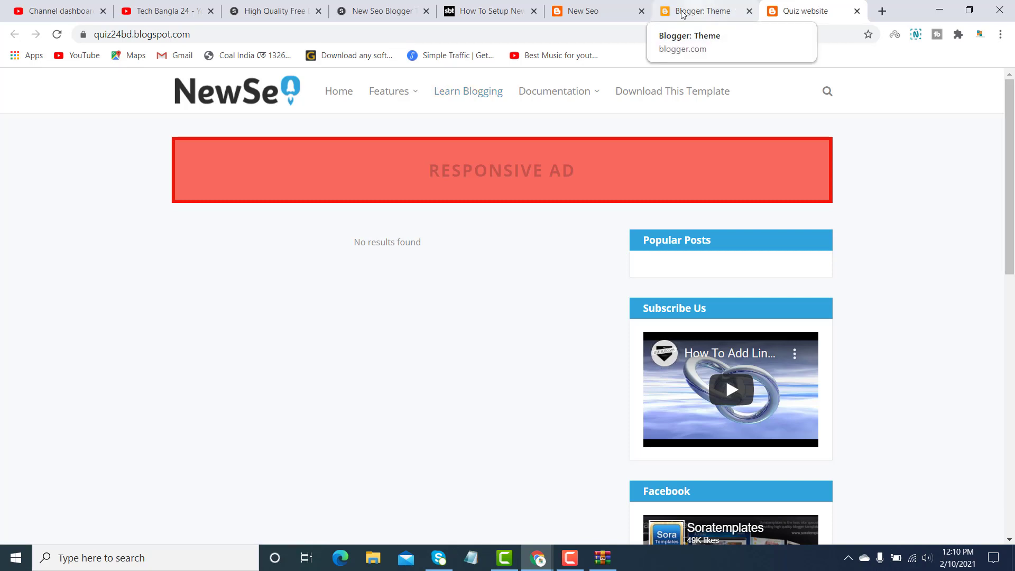
pyautogui.click(634, 16)
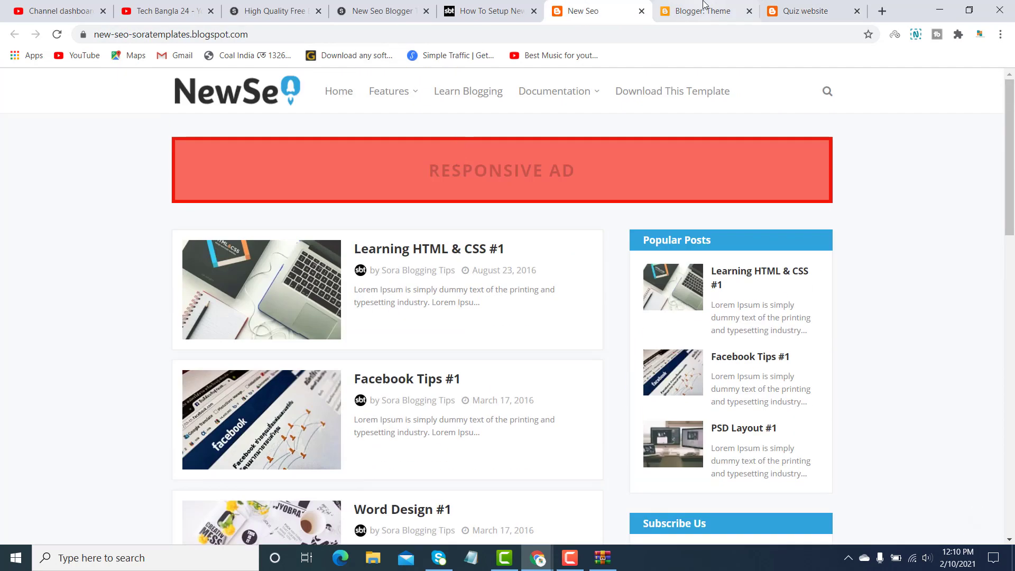
# Step: Open the Quiz website blog's Layout page in Blogger and look over its gadget sections
pyautogui.click(703, 10)
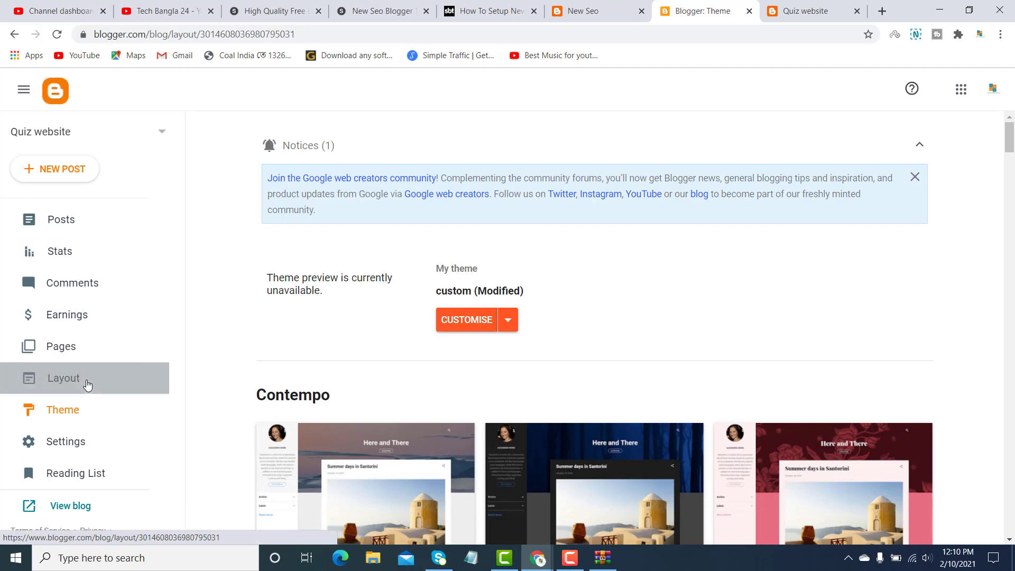
pyautogui.click(88, 384)
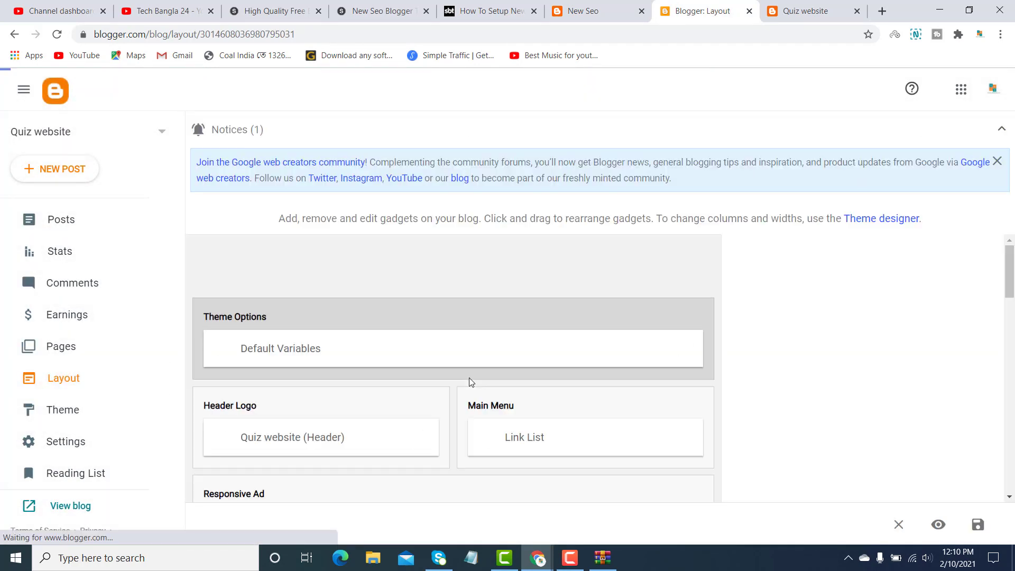
pyautogui.scroll(-1, 628, 299)
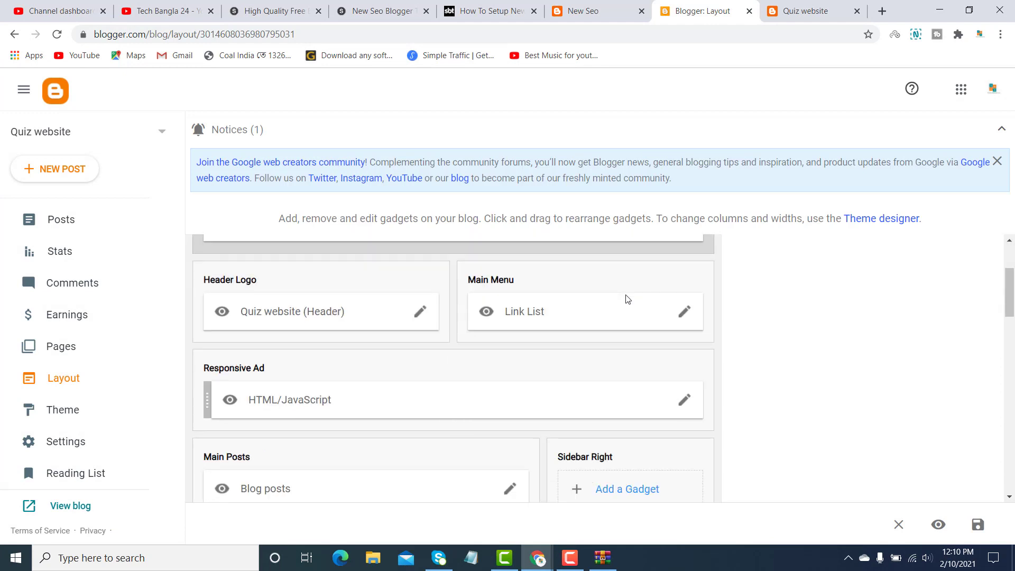
pyautogui.scroll(2, 405, 242)
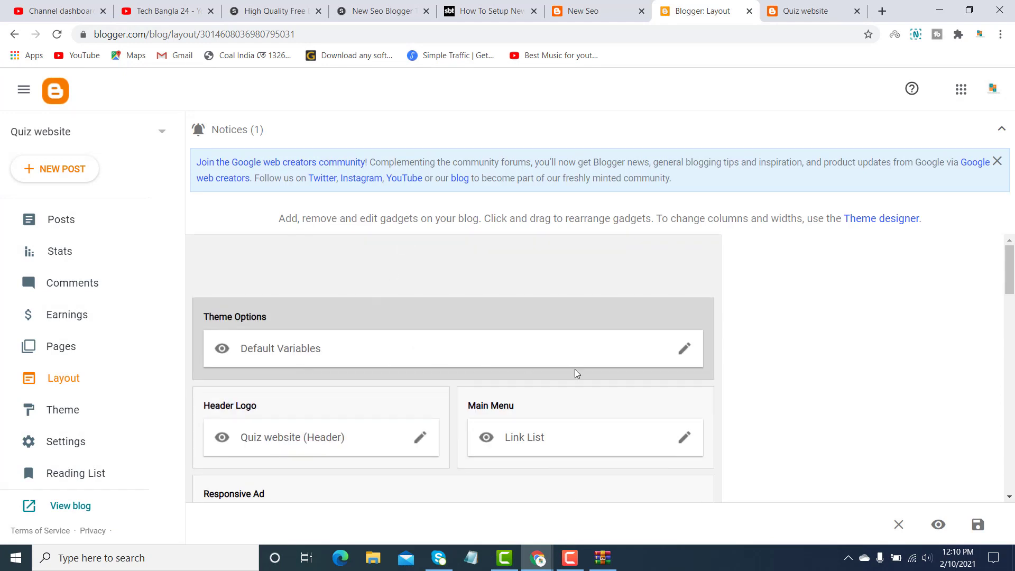
pyautogui.scroll(-2, 630, 442)
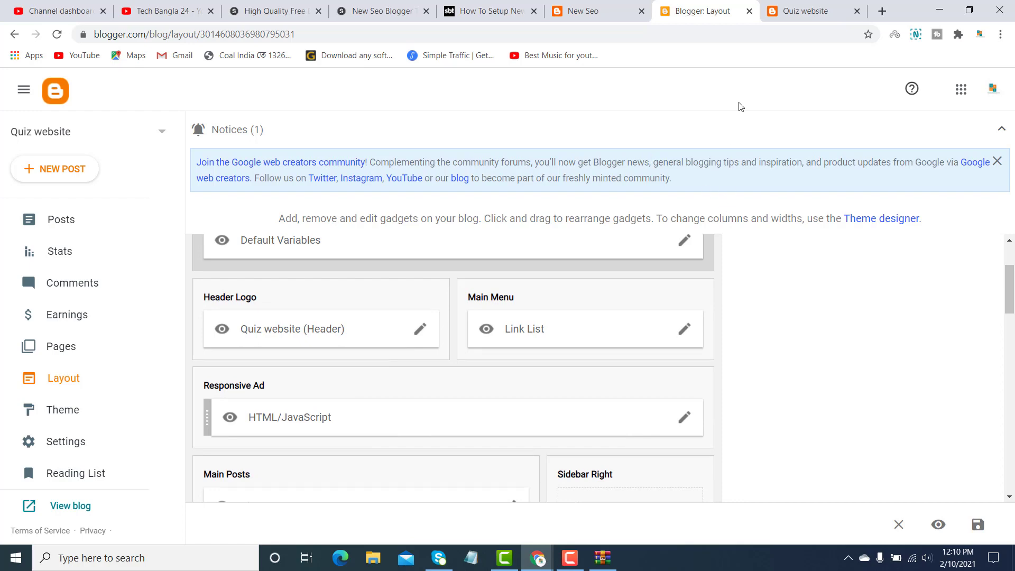
# Step: Check the New Seo demo's menu, and delete all the existing links from the Main Menu link list in the blog's layout
pyautogui.click(591, 15)
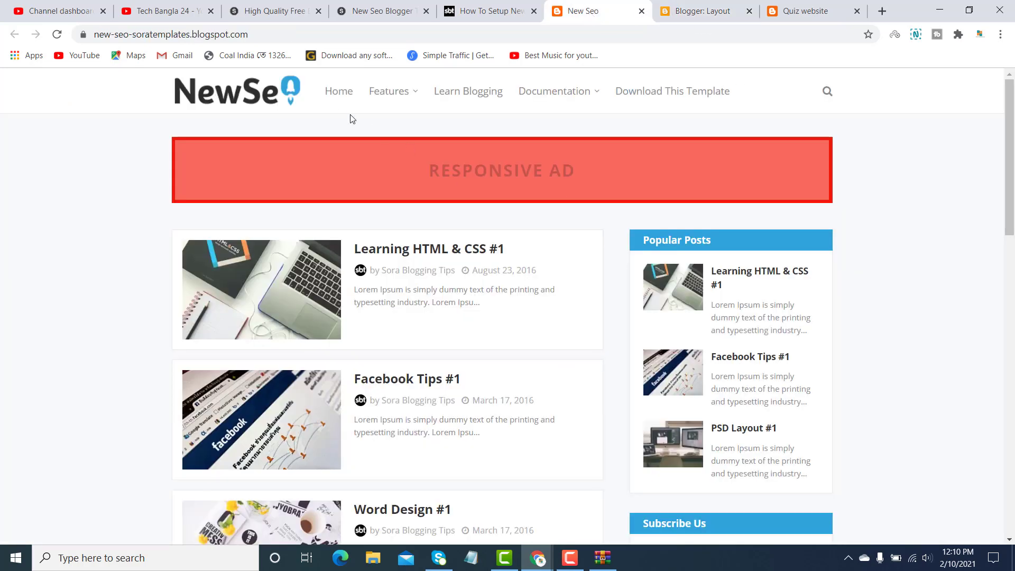
pyautogui.click(696, 12)
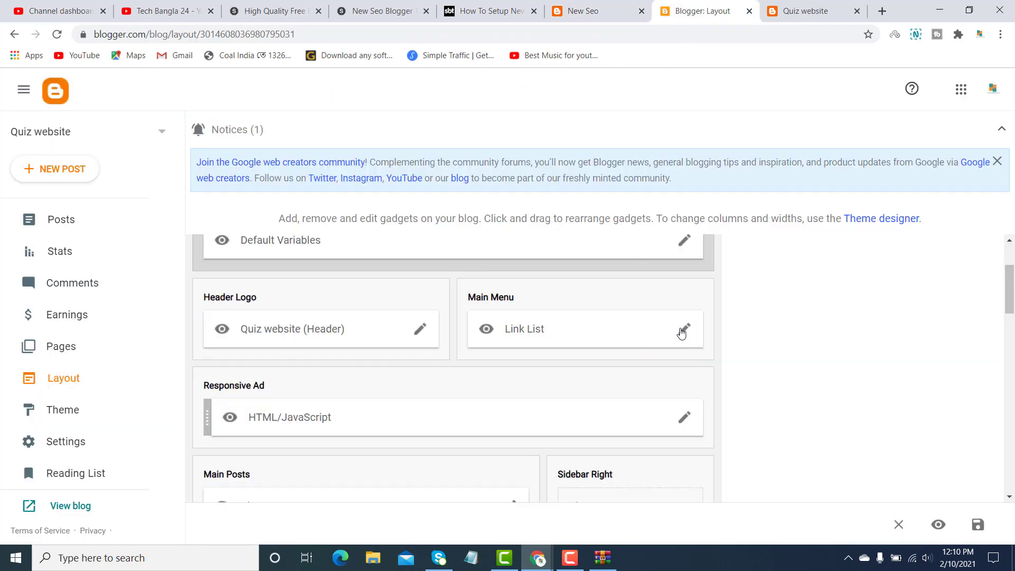
pyautogui.click(682, 331)
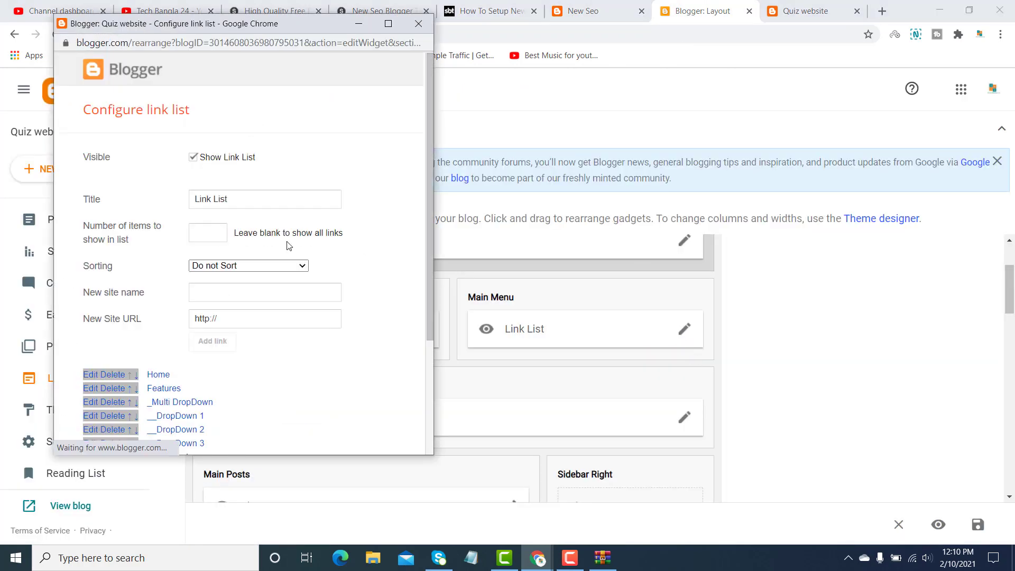
pyautogui.scroll(-3, 175, 339)
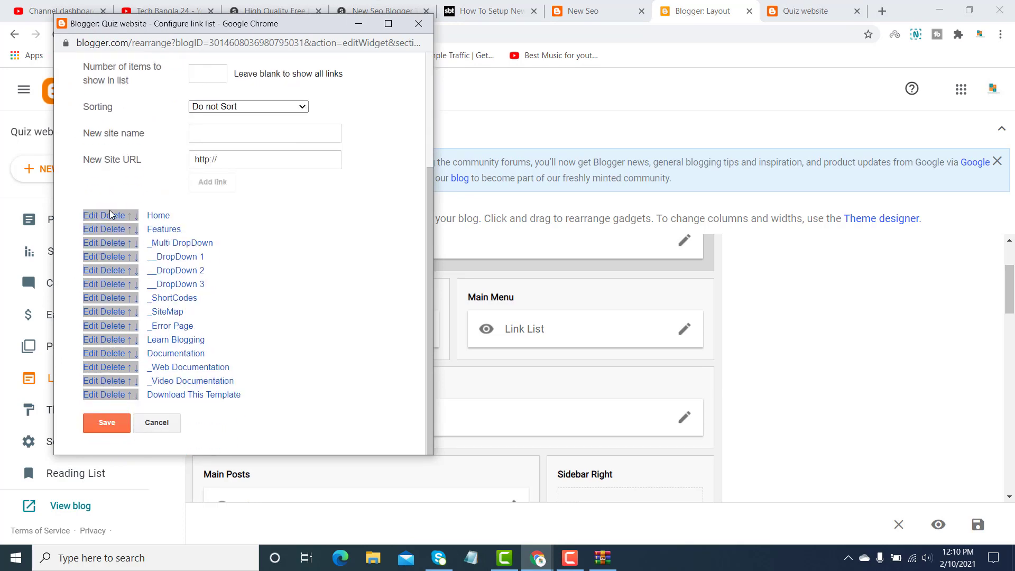
pyautogui.click(111, 215)
pyautogui.scroll(-3, 161, 370)
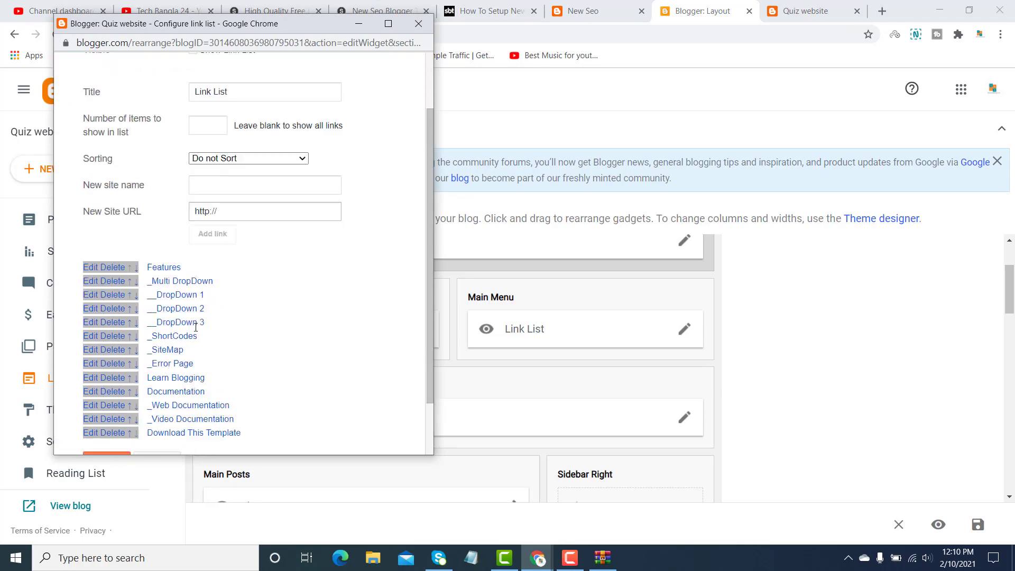
pyautogui.click(112, 396)
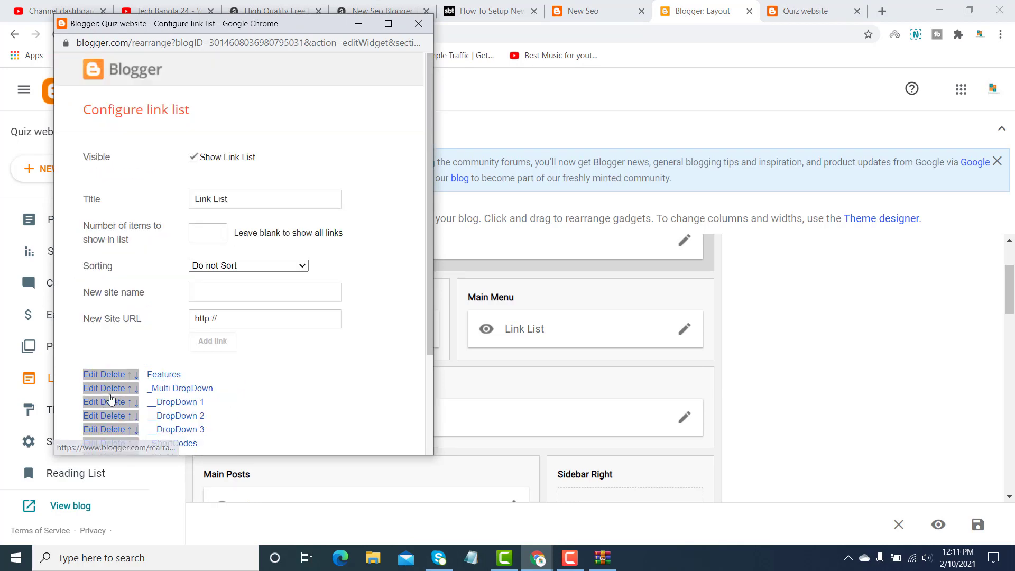
pyautogui.click(109, 375)
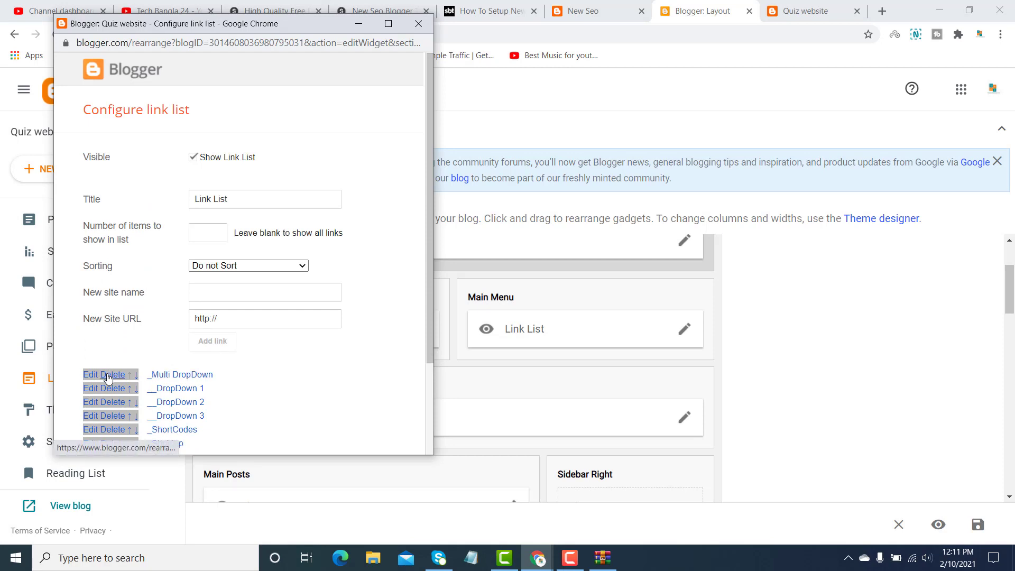
pyautogui.click(108, 375)
pyautogui.doubleClick(108, 376)
pyautogui.doubleClick(108, 375)
pyautogui.tripleClick(108, 375)
pyautogui.click(107, 375)
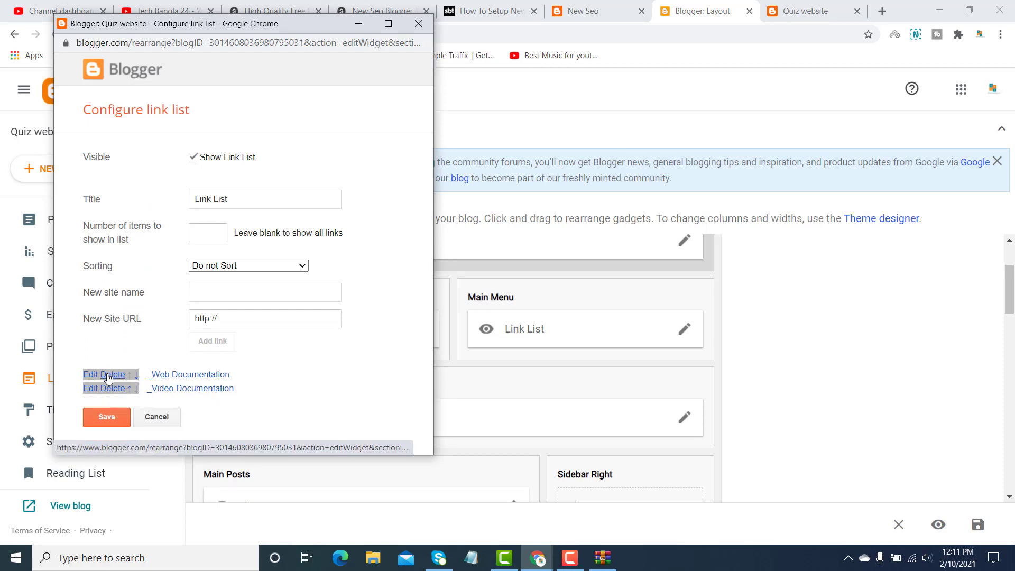
pyautogui.click(108, 375)
pyautogui.click(108, 375)
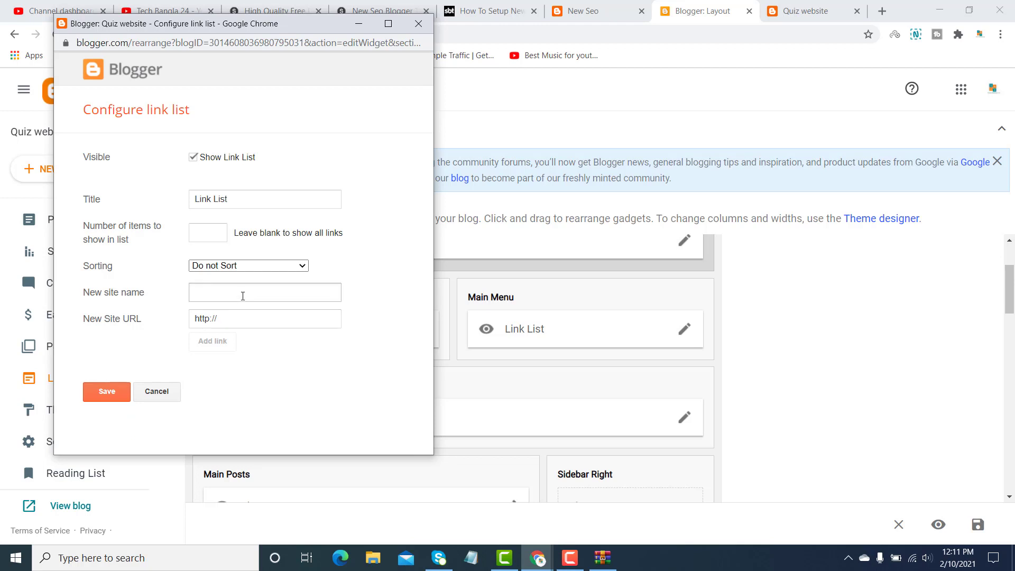
pyautogui.click(243, 294)
pyautogui.write('Ban')
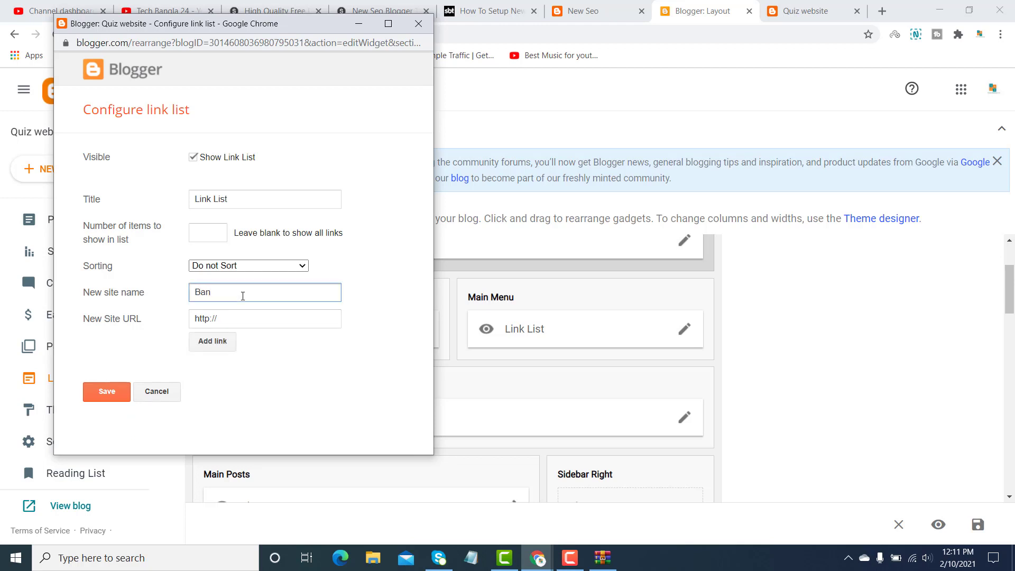
pyautogui.write('gldesh')
pyautogui.doubleClick(235, 294)
pyautogui.press('BackSpace')
pyautogui.write('Ba')
pyautogui.click(213, 341)
# Step: Add two more links named Bangla and Enlish to the Main Menu link list
pyautogui.click(263, 287)
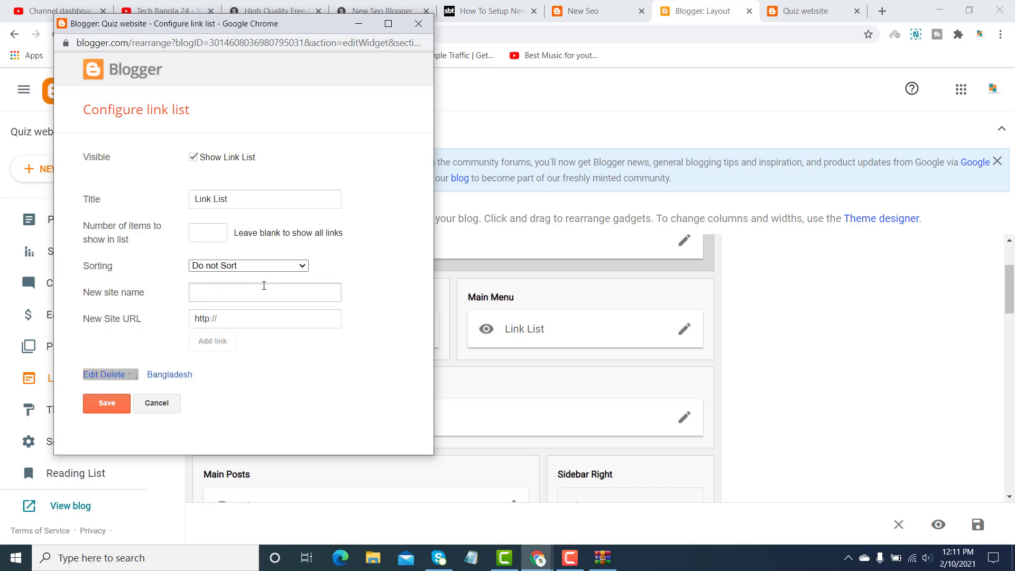
pyautogui.click(256, 290)
pyautogui.write('Bangla')
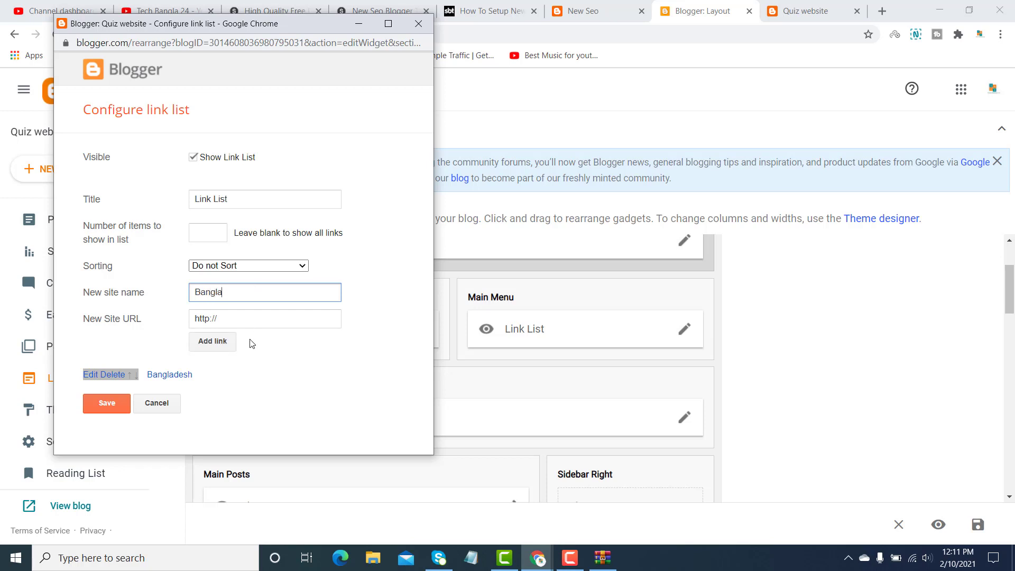
pyautogui.click(231, 343)
pyautogui.click(246, 295)
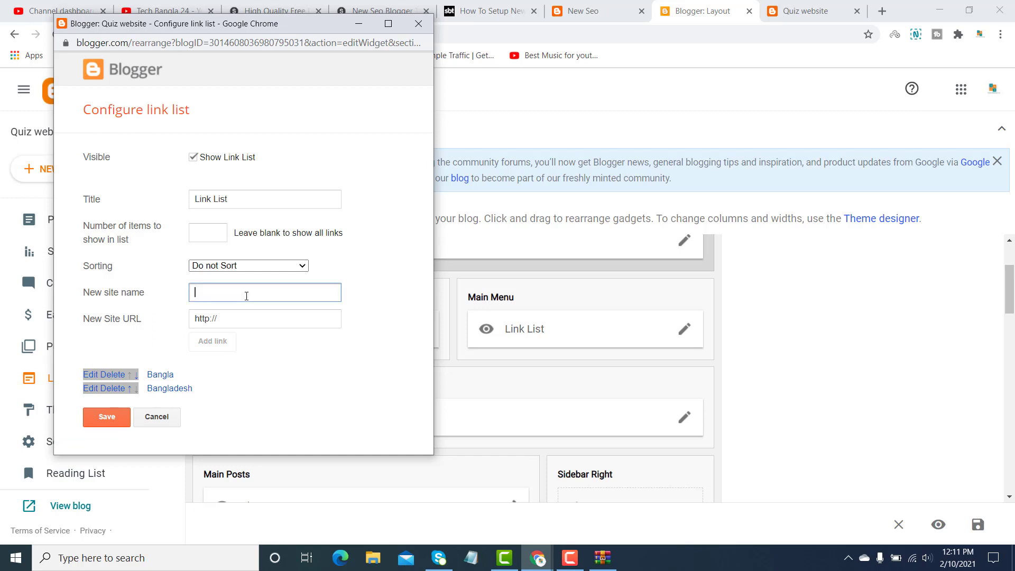
pyautogui.write('Enlish')
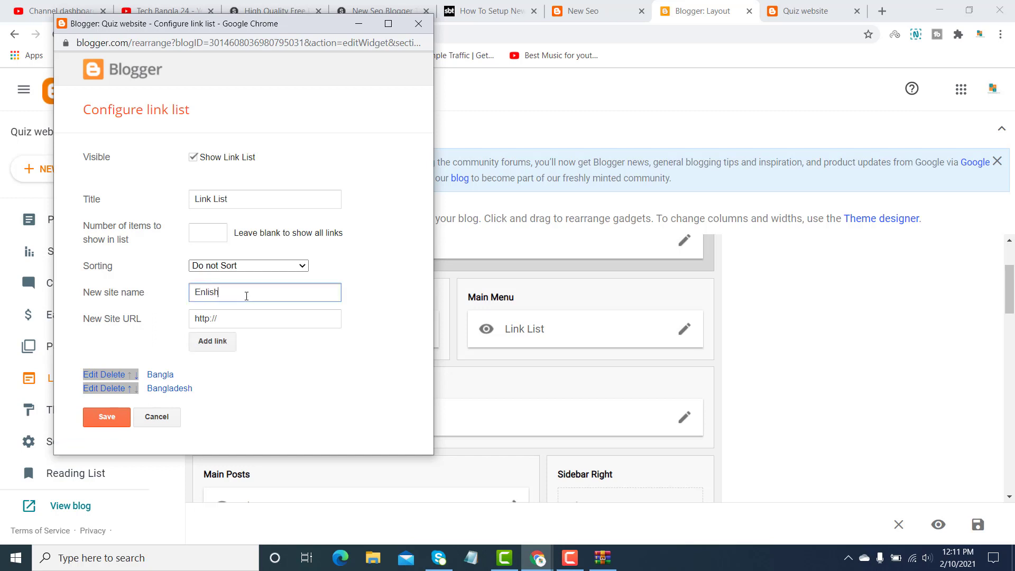
pyautogui.click(213, 341)
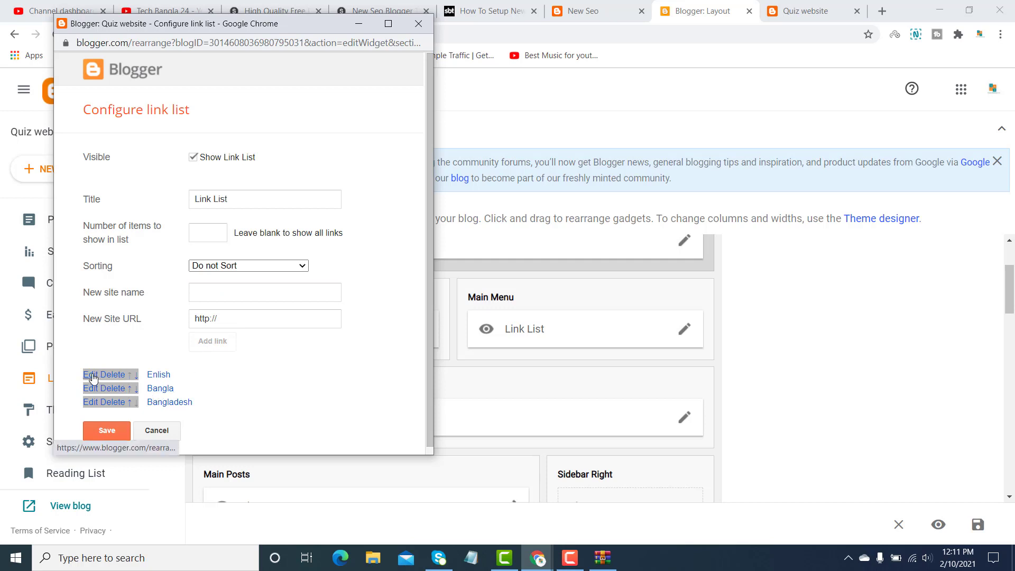
# Step: Correct the misspelled Enlish link's name to English and save the Main Menu link list
pyautogui.click(91, 375)
pyautogui.click(198, 378)
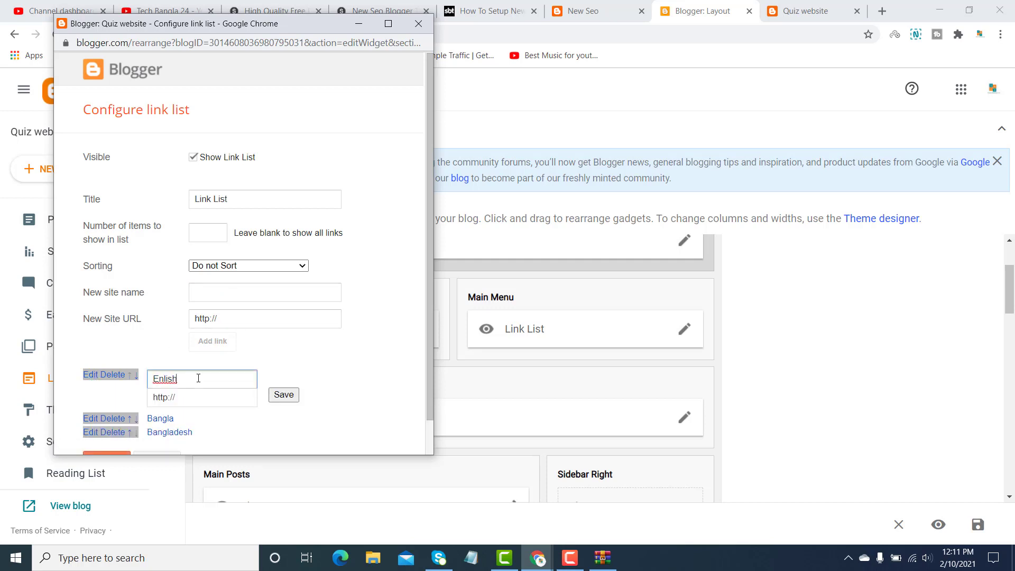
pyautogui.rightClick(189, 379)
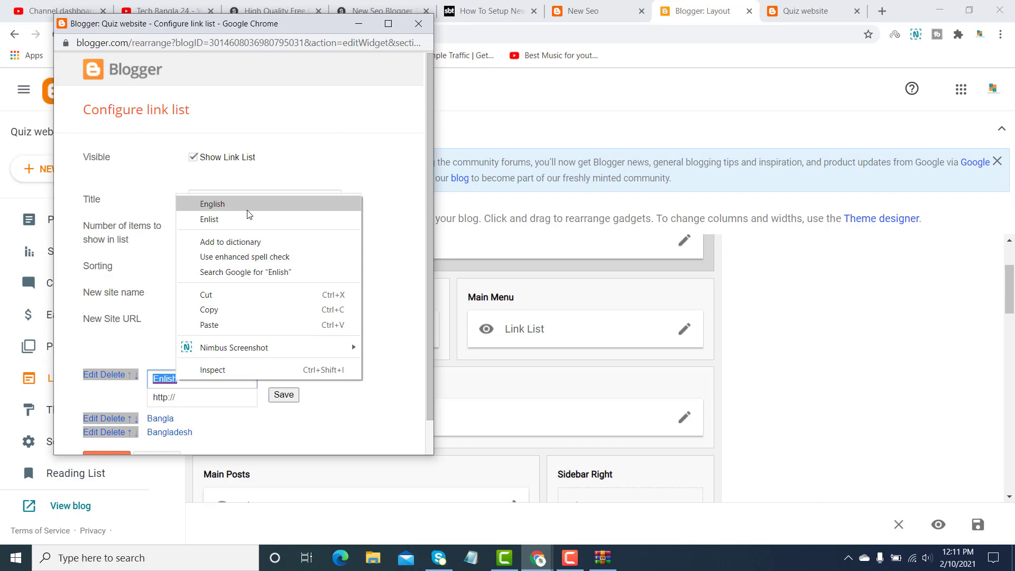
pyautogui.click(248, 210)
pyautogui.click(284, 394)
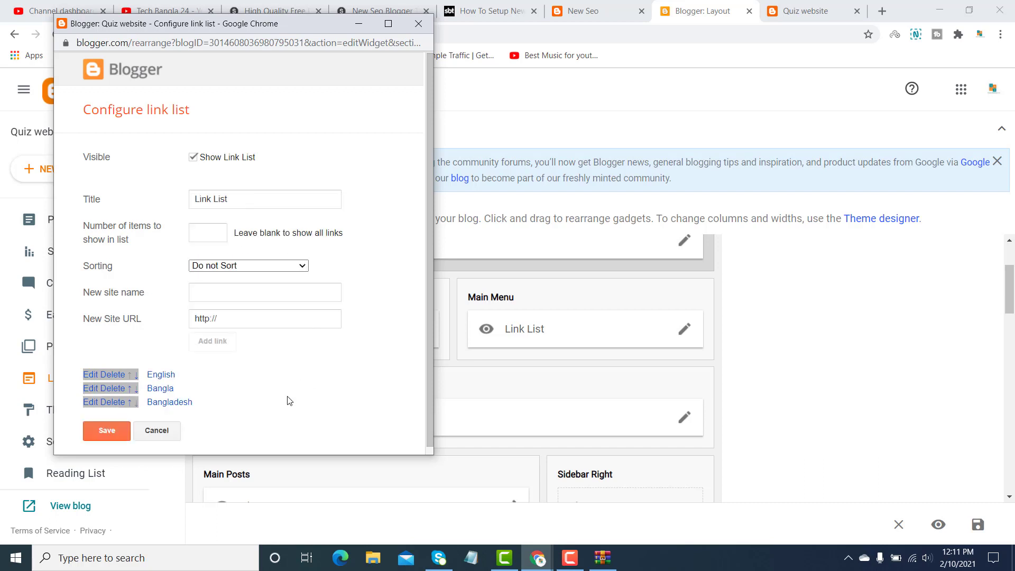
pyautogui.scroll(-1, 93, 419)
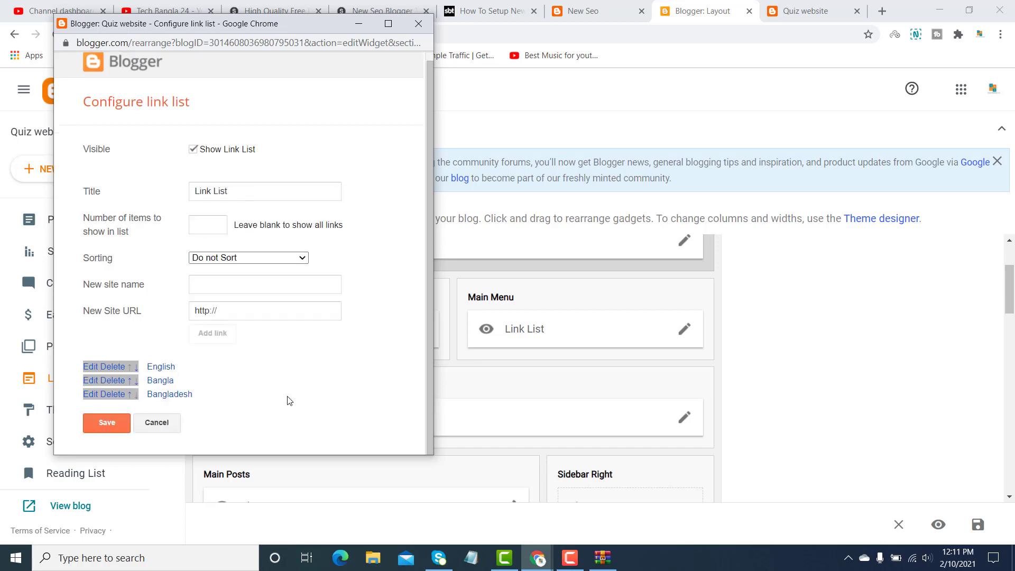
pyautogui.click(98, 425)
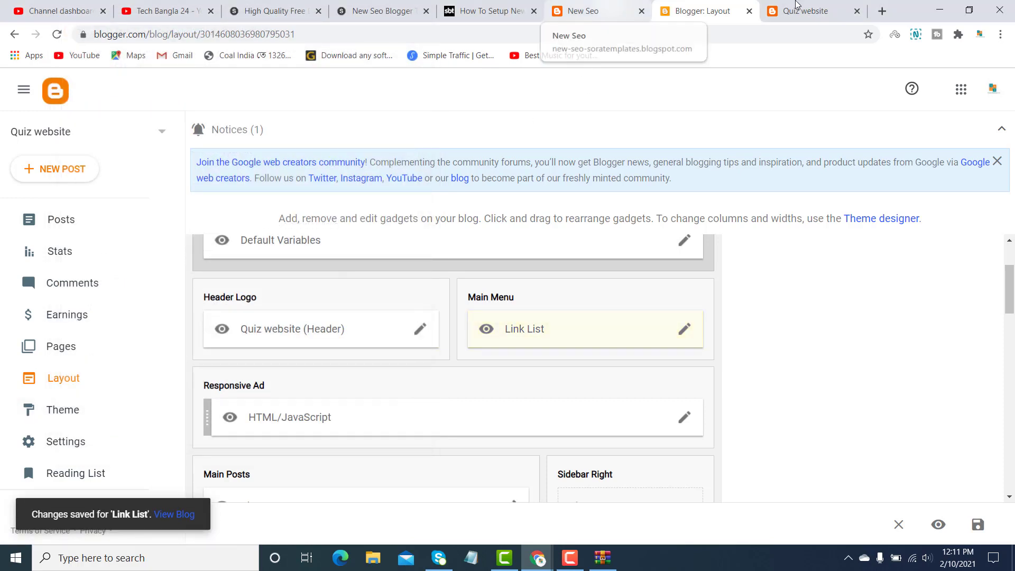
# Step: Reload the Quiz website blog to check its new menu links, and return to the Layout page
pyautogui.click(799, 7)
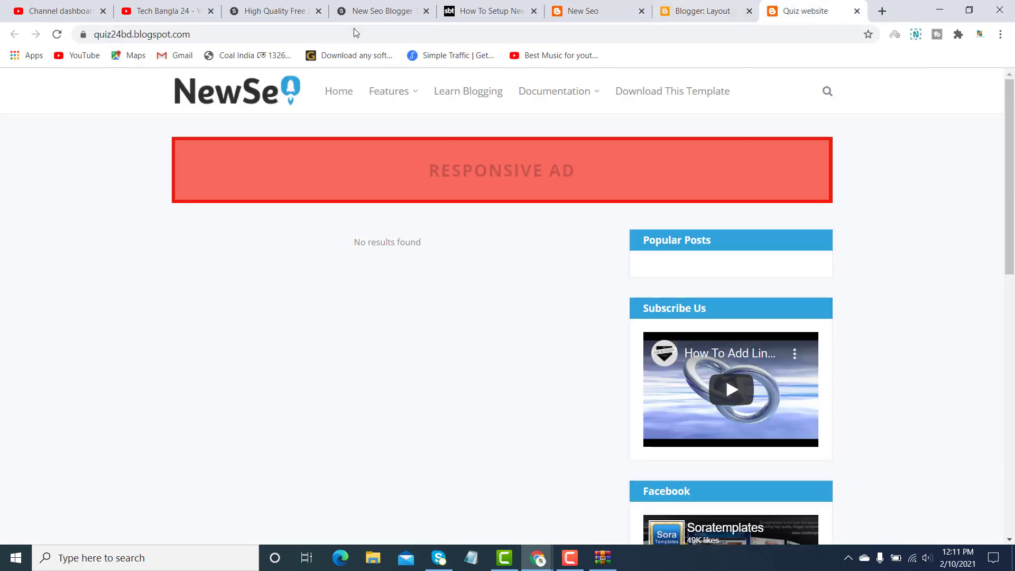
pyautogui.click(58, 35)
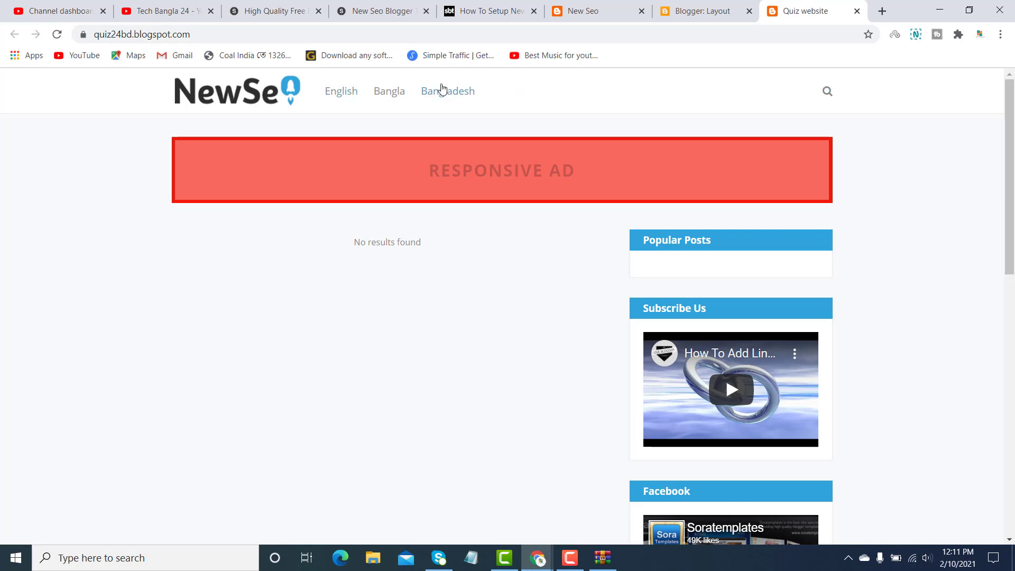
pyautogui.click(697, 11)
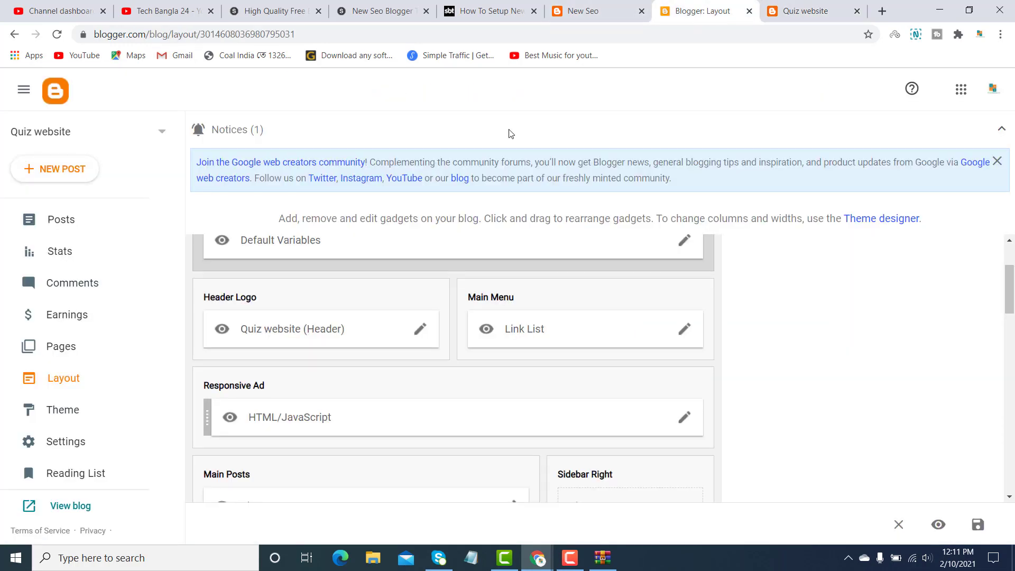
# Step: Move the Bangladesh link to the top of the Main Menu link list and save the list
pyautogui.click(684, 328)
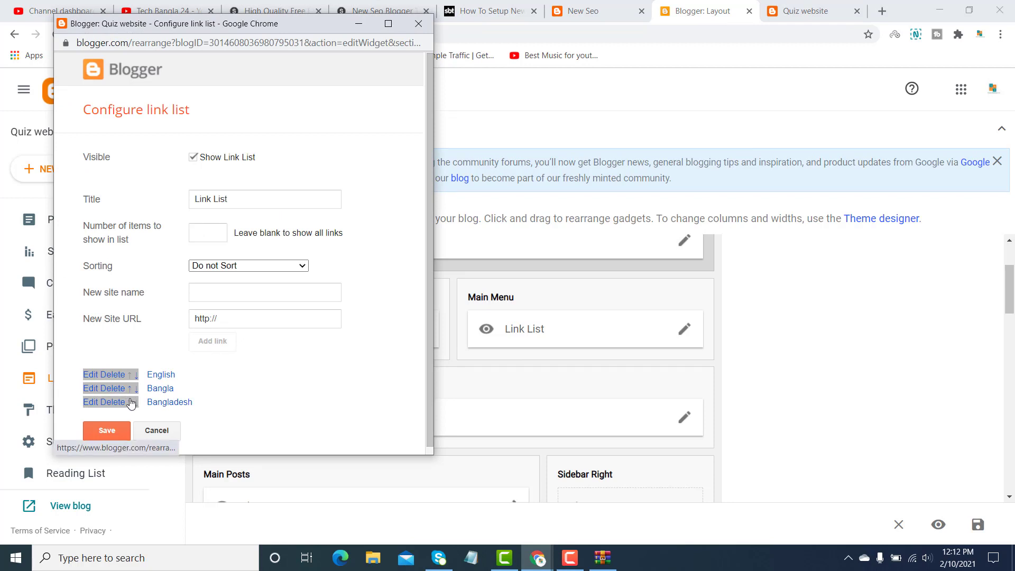
pyautogui.click(129, 402)
pyautogui.click(129, 389)
pyautogui.click(116, 431)
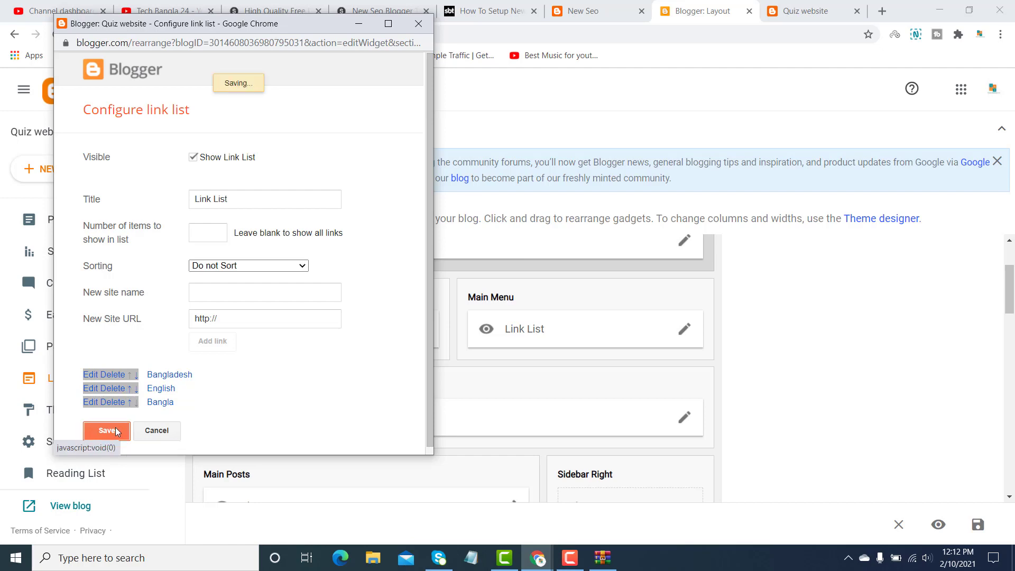
# Step: Reload the Quiz website blog to check the order of its menu links, and return to the Layout page
pyautogui.click(805, 11)
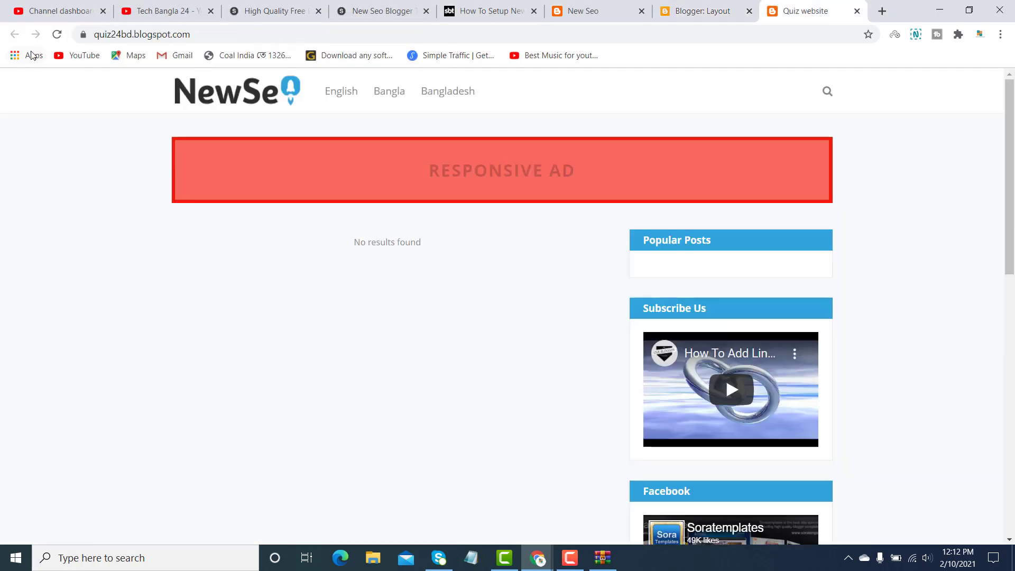
pyautogui.click(57, 35)
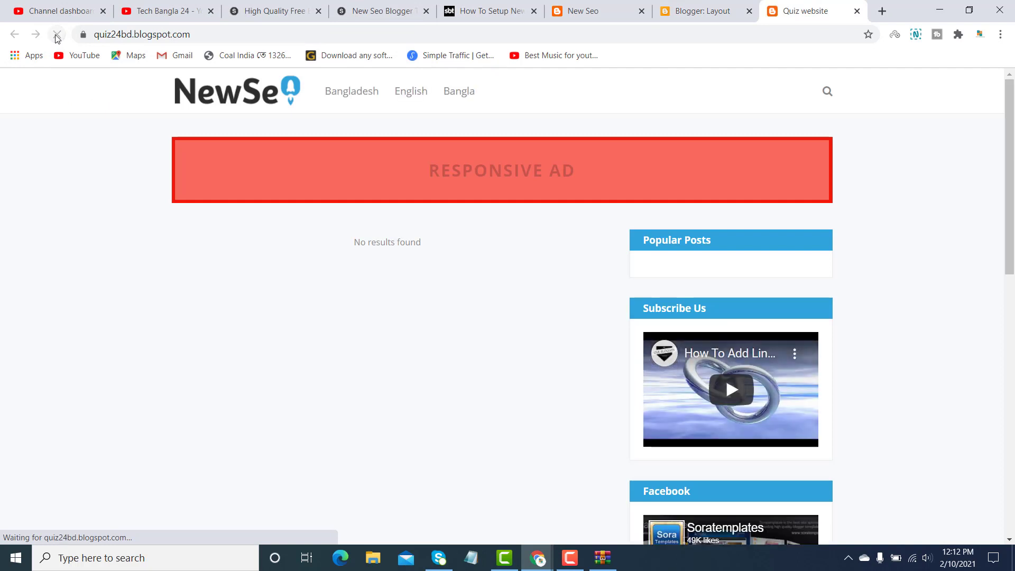
pyautogui.click(713, 11)
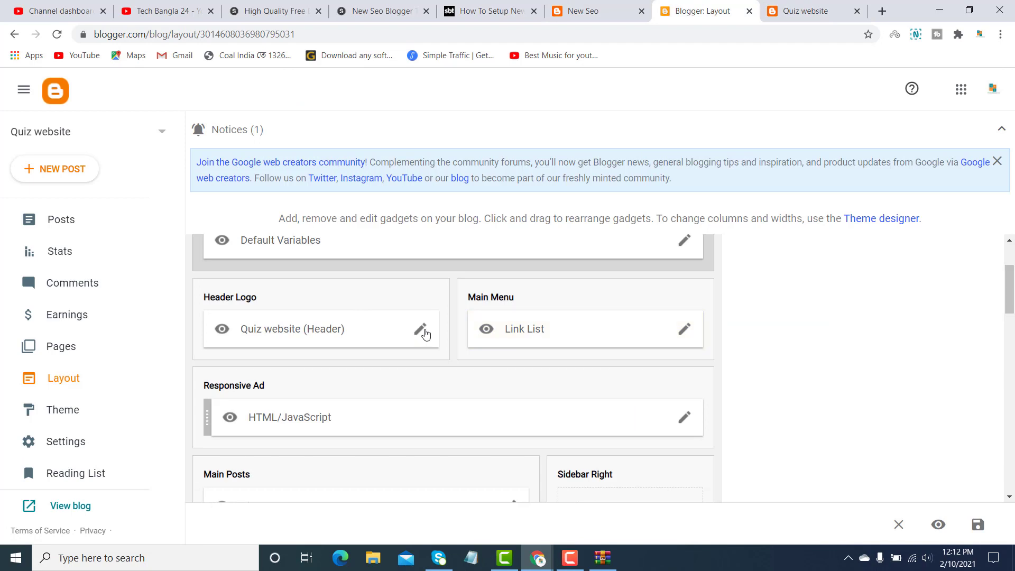
# Step: Remove the NewSeo logo image from the Header Logo gadget and save the header without choosing a replacement file
pyautogui.click(421, 330)
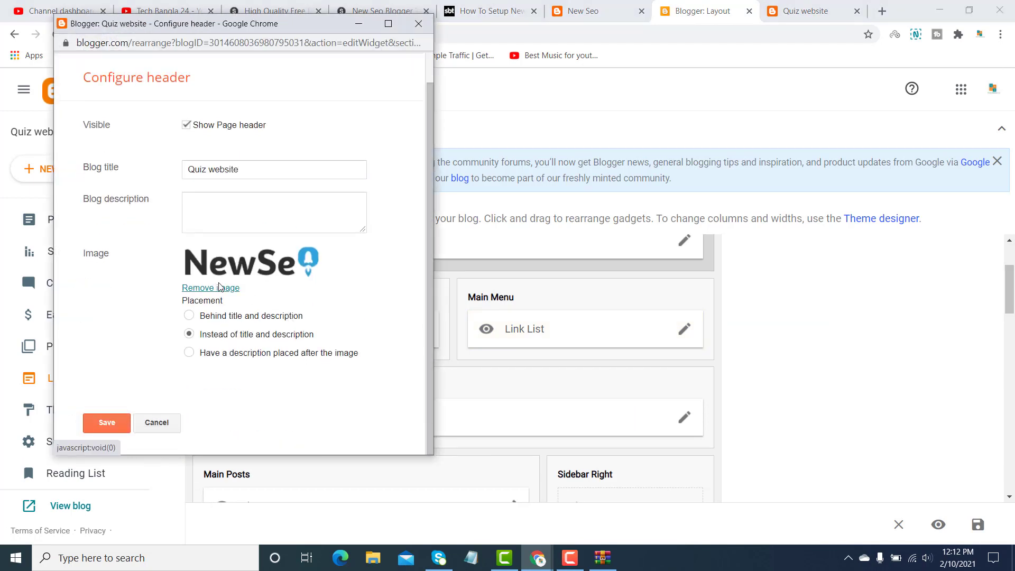
pyautogui.click(216, 289)
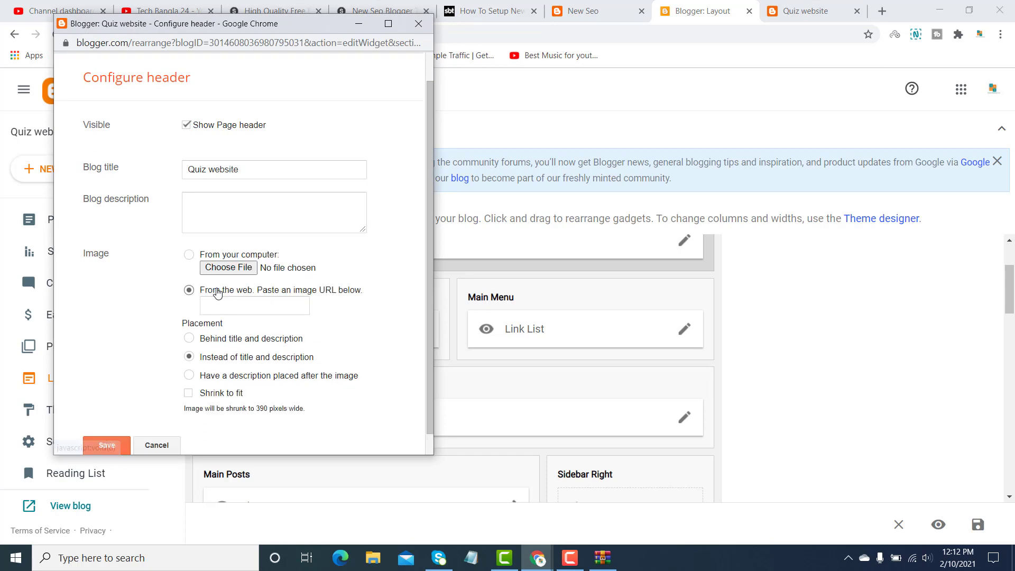
pyautogui.click(229, 272)
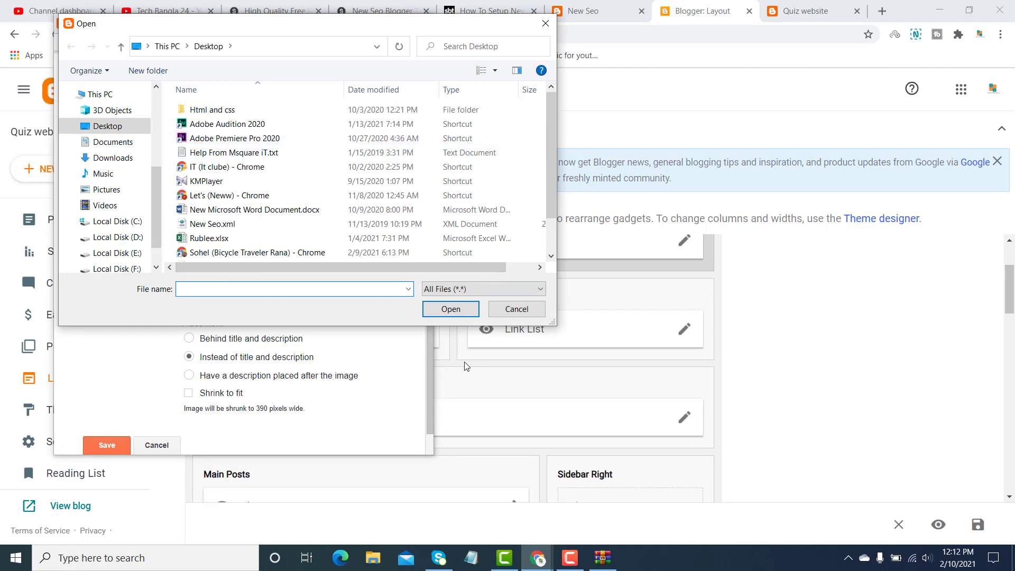
pyautogui.click(512, 308)
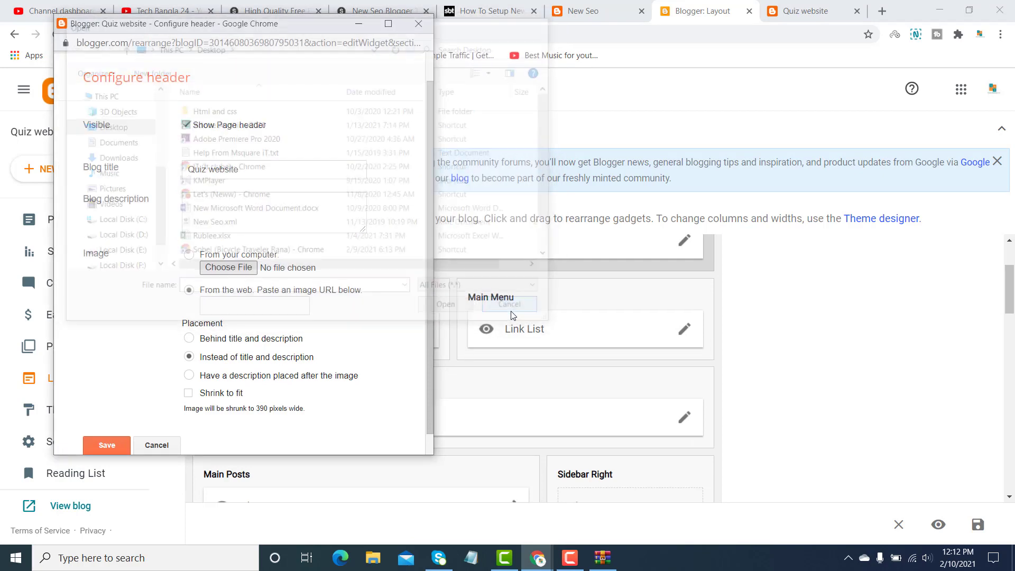
pyautogui.click(119, 442)
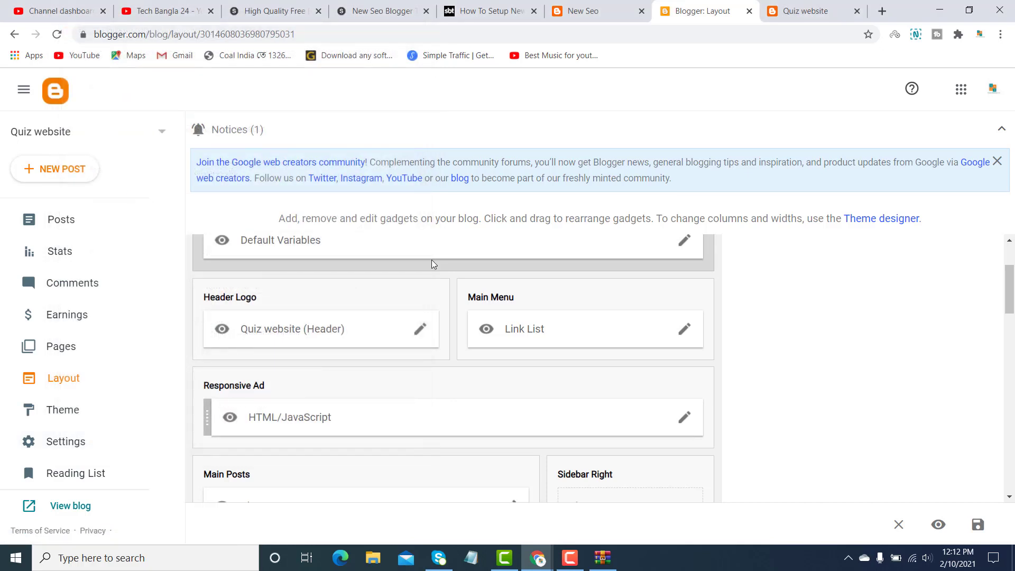
pyautogui.scroll(-1, 431, 261)
pyautogui.scroll(-3, 433, 265)
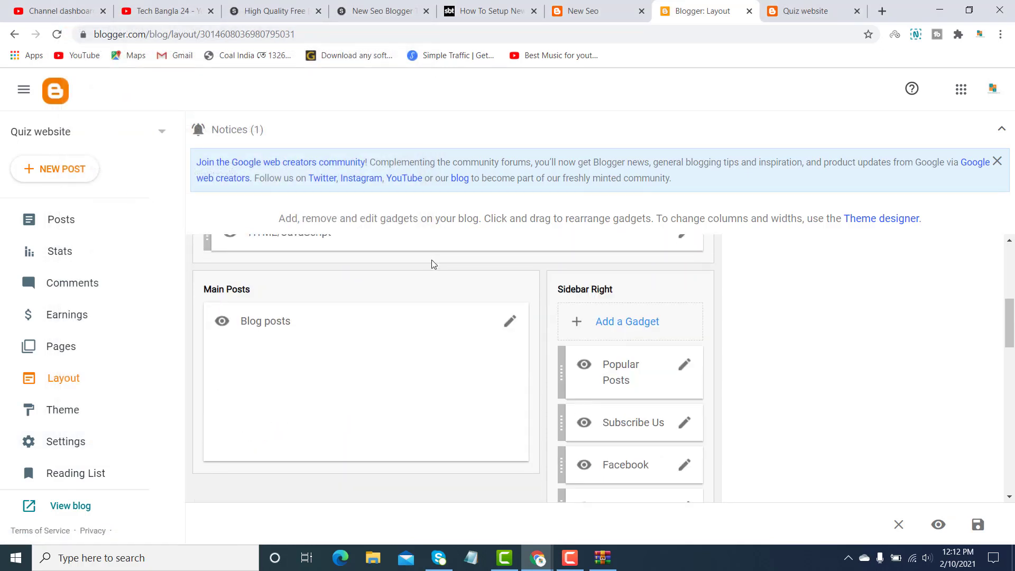
pyautogui.scroll(3, 433, 264)
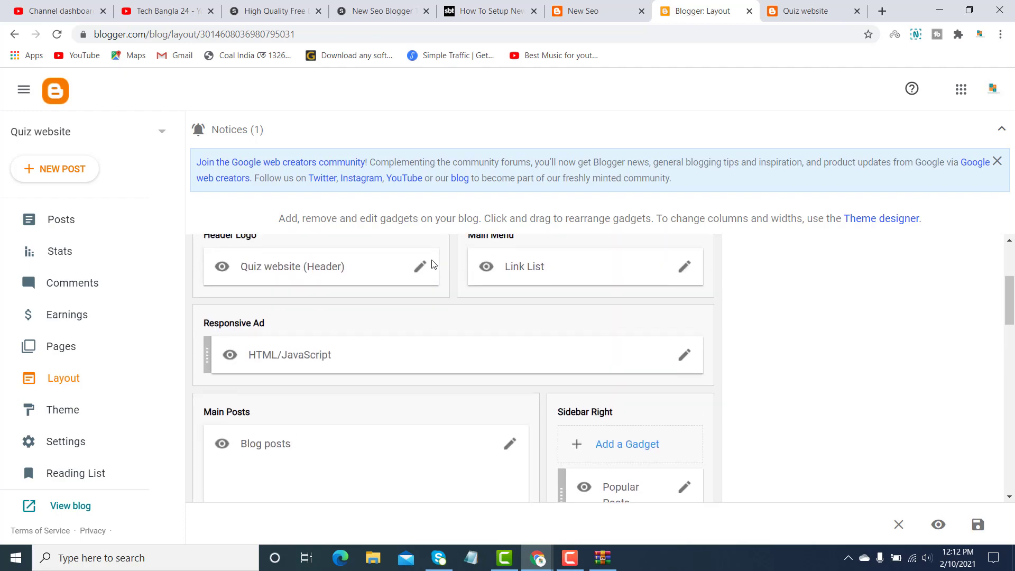
# Step: Look through the New Seo demo blog's home page, from its header menu down to the footer
pyautogui.click(576, 15)
pyautogui.moveTo(580, 95)
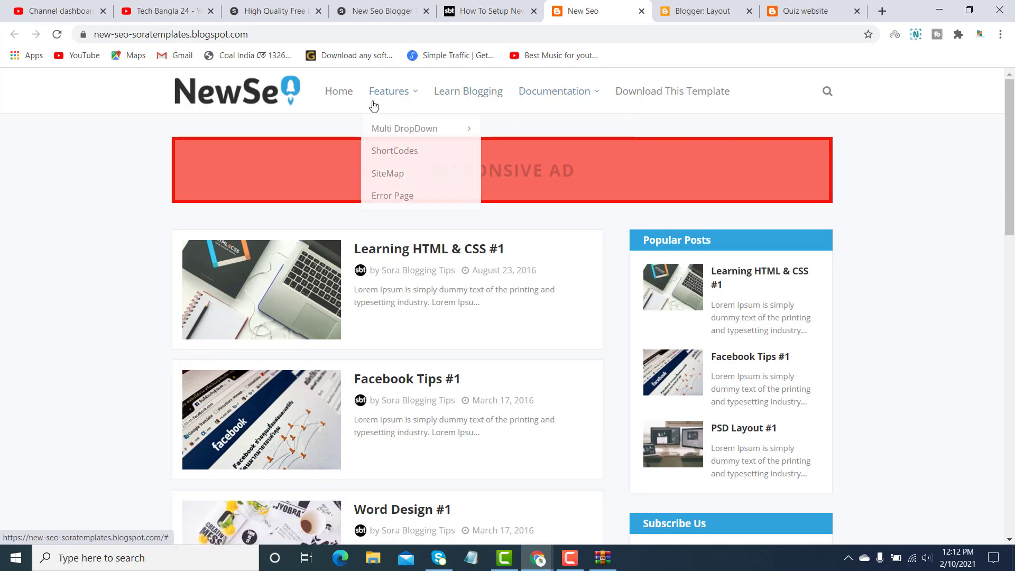
pyautogui.scroll(-15, 544, 104)
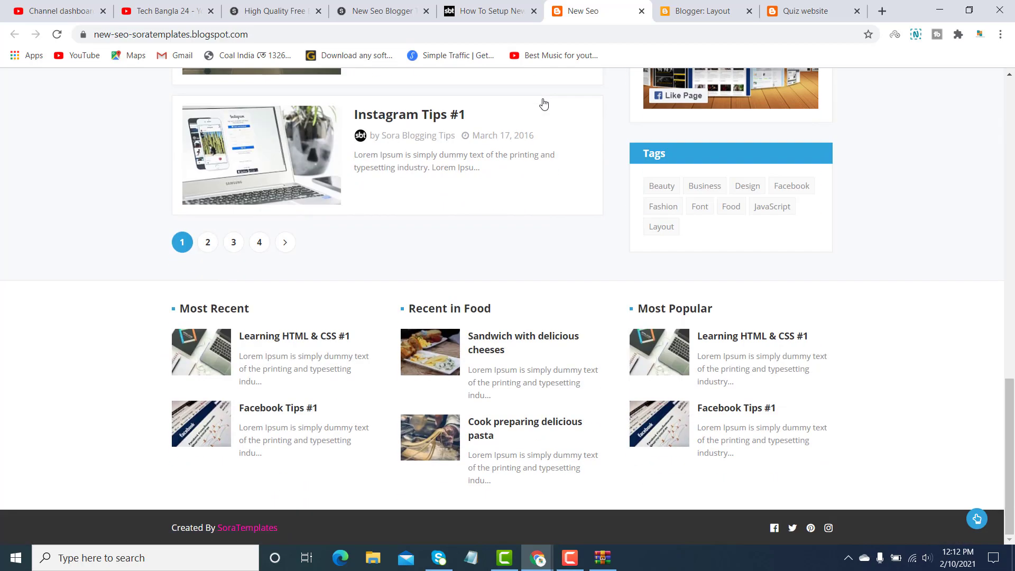
pyautogui.scroll(15, 544, 104)
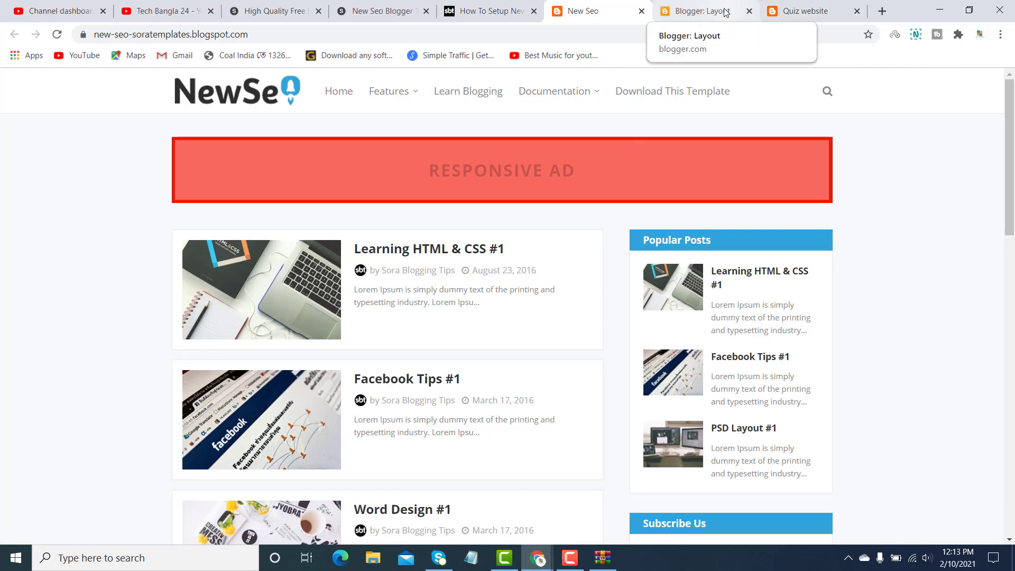
# Step: Open the "Learning HTML & CSS #1" post in the New Seo demo and review its article body and sidebar gadgets
pyautogui.click(279, 299)
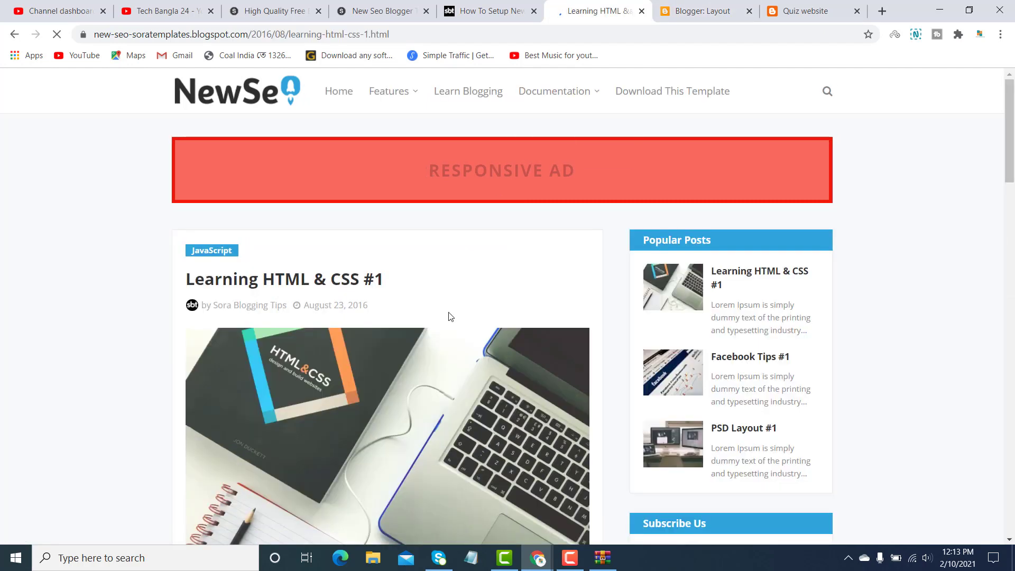
pyautogui.scroll(-5, 448, 316)
pyautogui.scroll(-3, 448, 316)
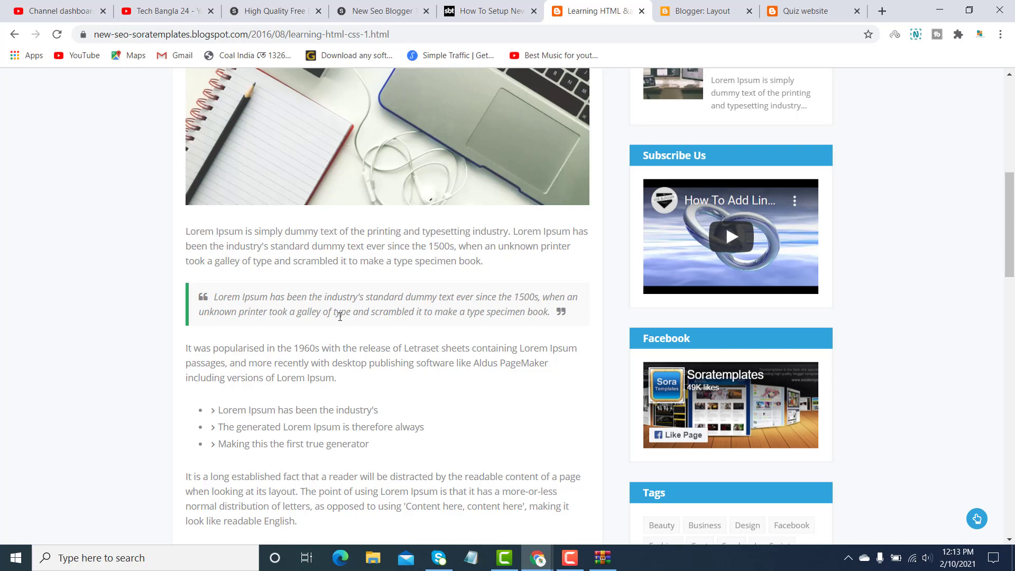
pyautogui.scroll(7, 685, 370)
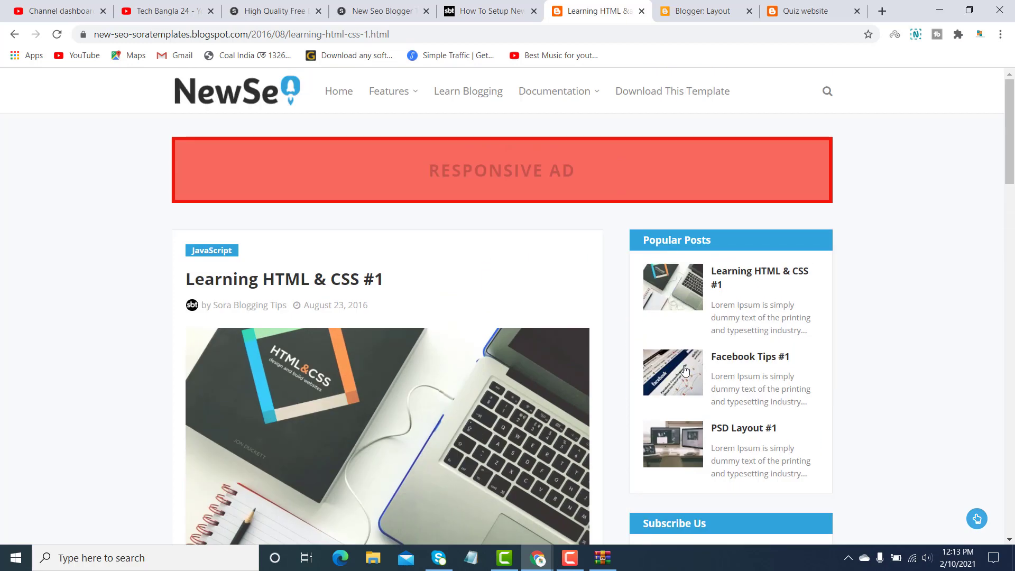
pyautogui.scroll(-8, 757, 261)
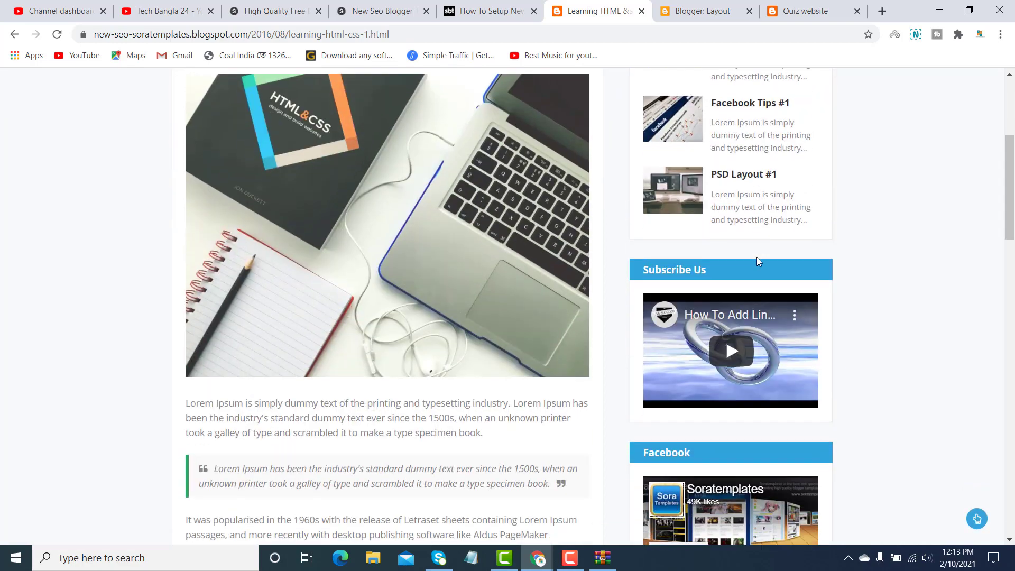
pyautogui.scroll(-3, 756, 257)
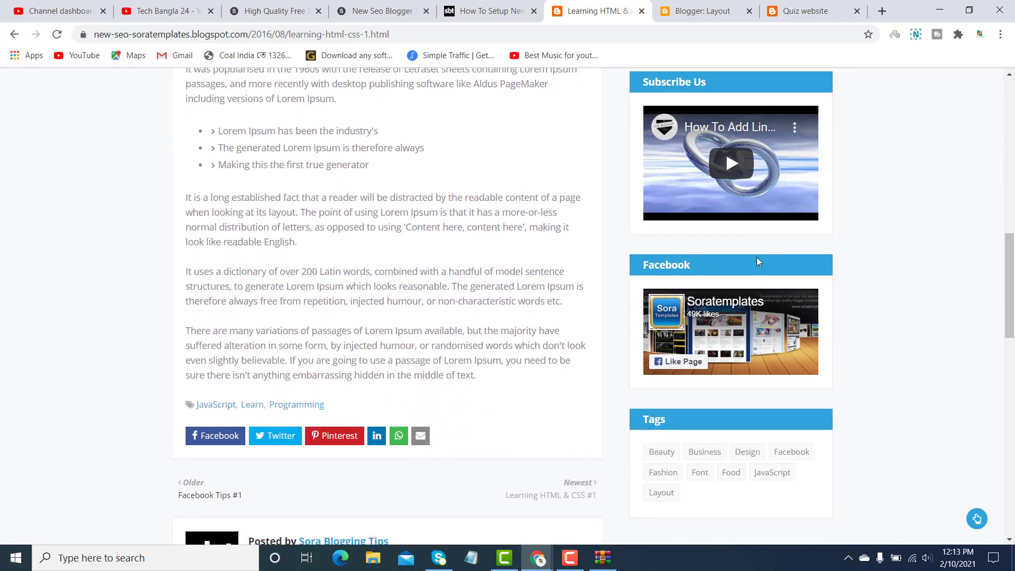
pyautogui.scroll(12, 757, 257)
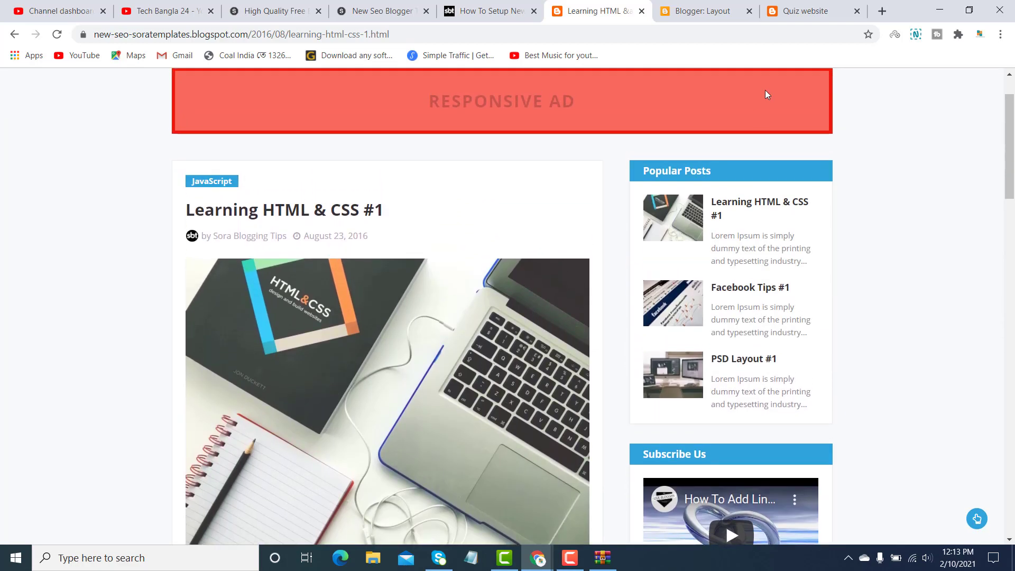
# Step: Search the web for "google from create" in a new tab and open the personal version of Google Forms
pyautogui.click(882, 11)
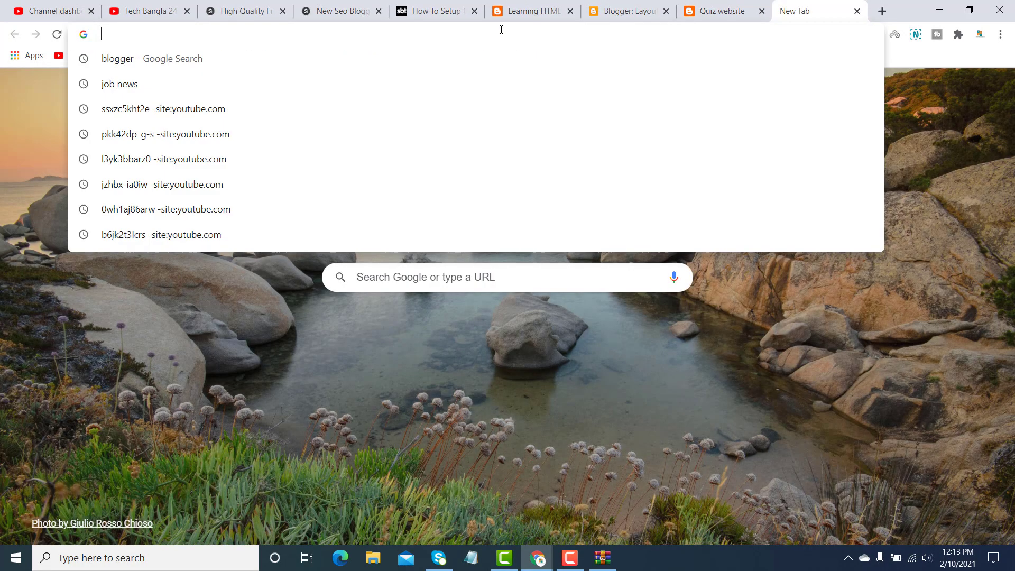
pyautogui.click(501, 32)
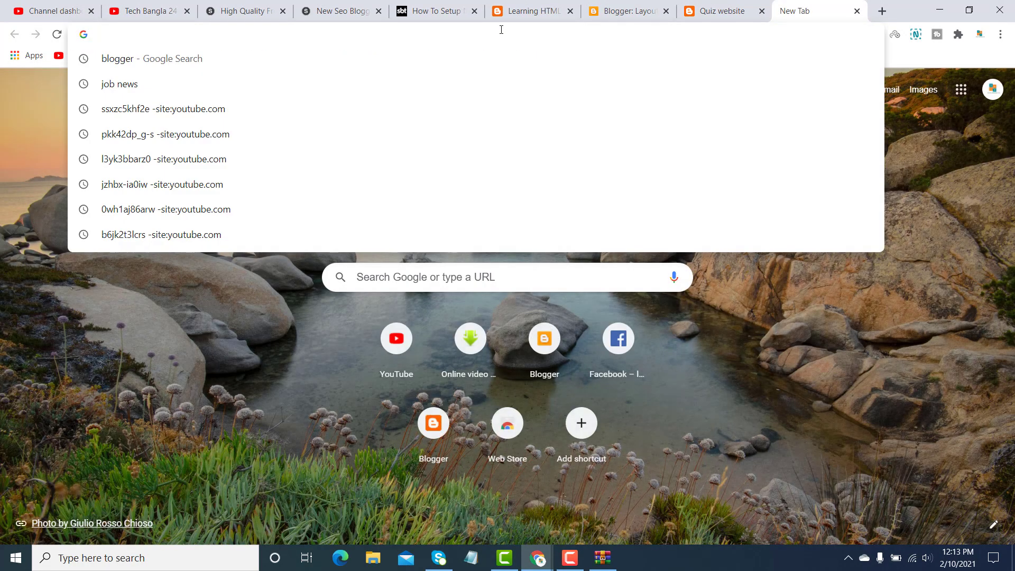
pyautogui.write('google')
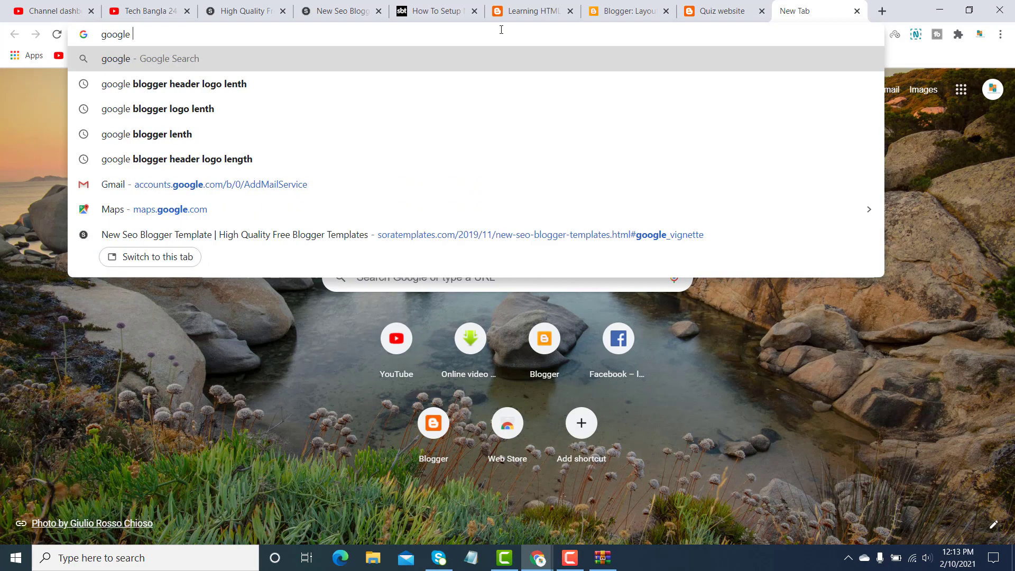
pyautogui.write(' fr')
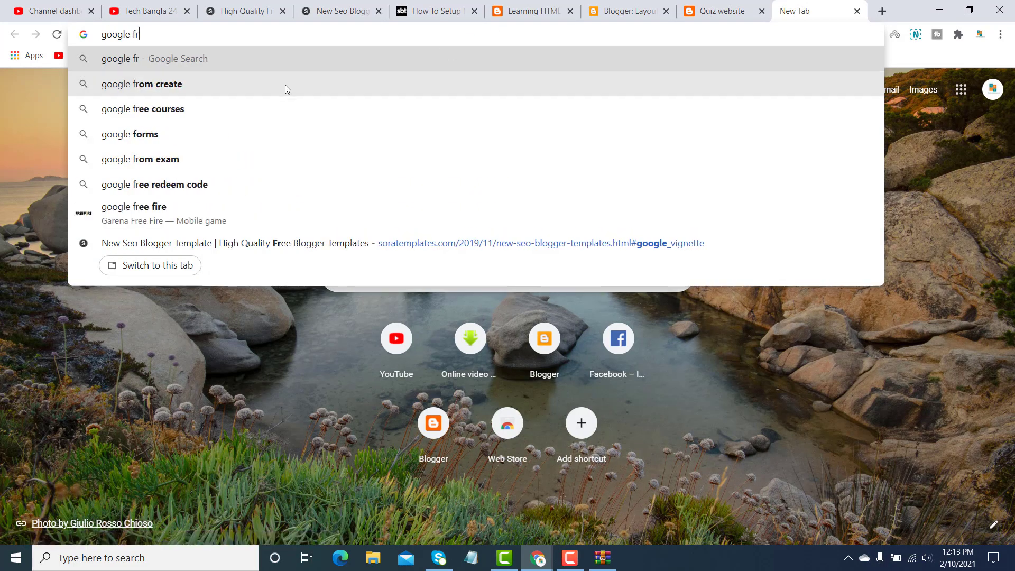
pyautogui.click(226, 93)
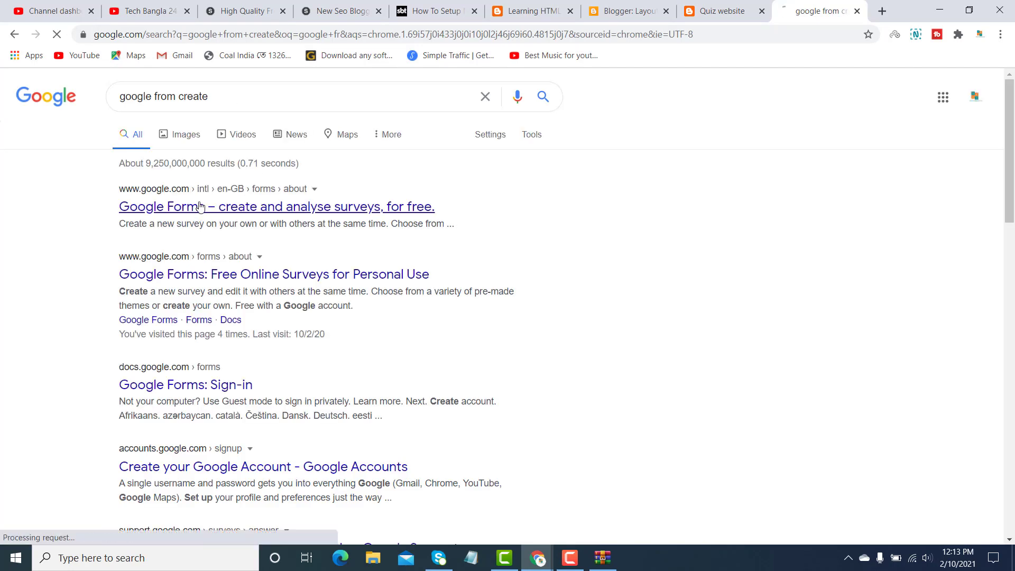
pyautogui.click(200, 206)
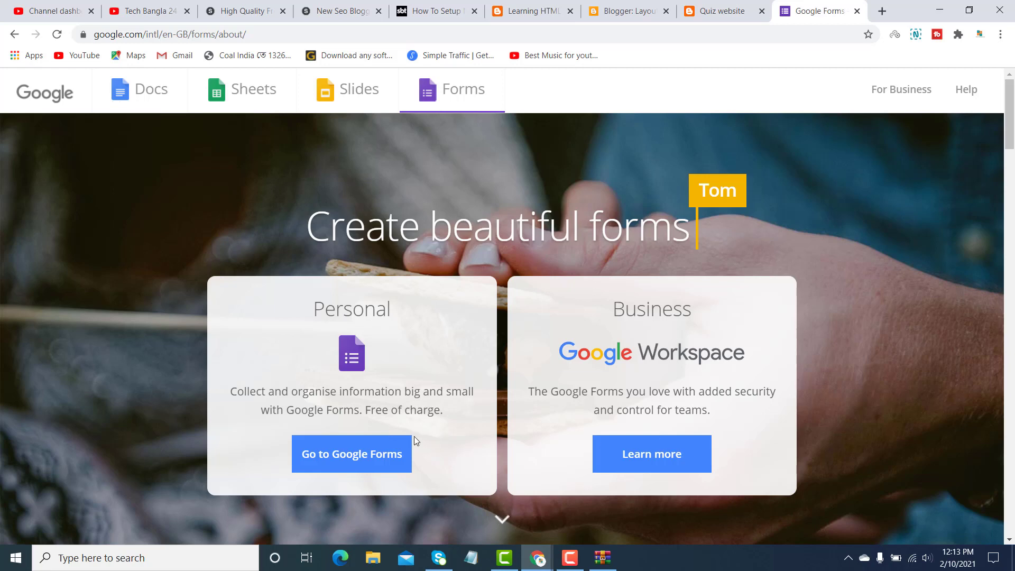
pyautogui.click(349, 458)
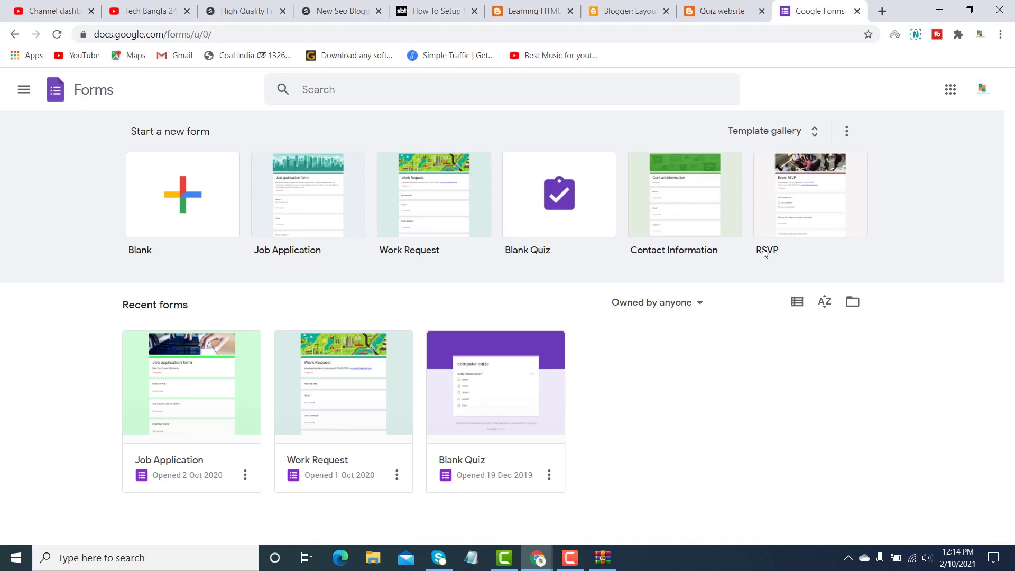
# Step: Create a Blank Quiz from the template gallery's Education section, skipping the tour, and select the first question's title text
pyautogui.click(811, 130)
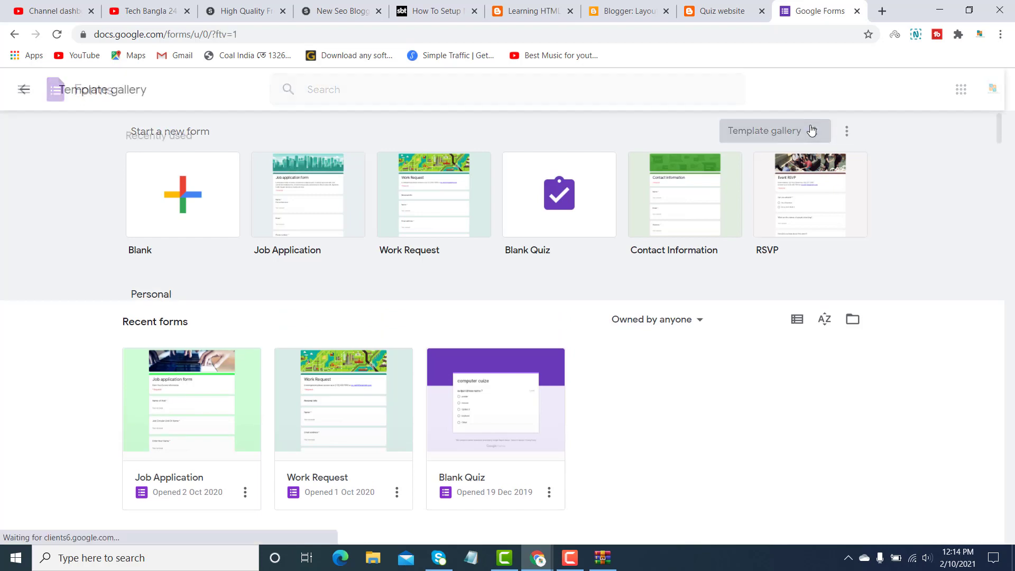
pyautogui.scroll(-9, 602, 242)
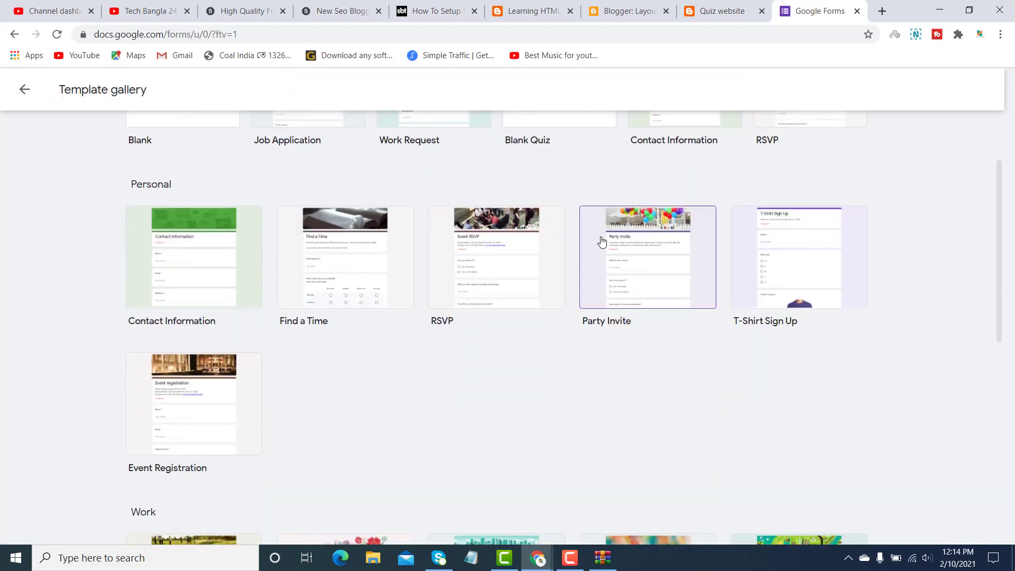
pyautogui.scroll(-2, 601, 242)
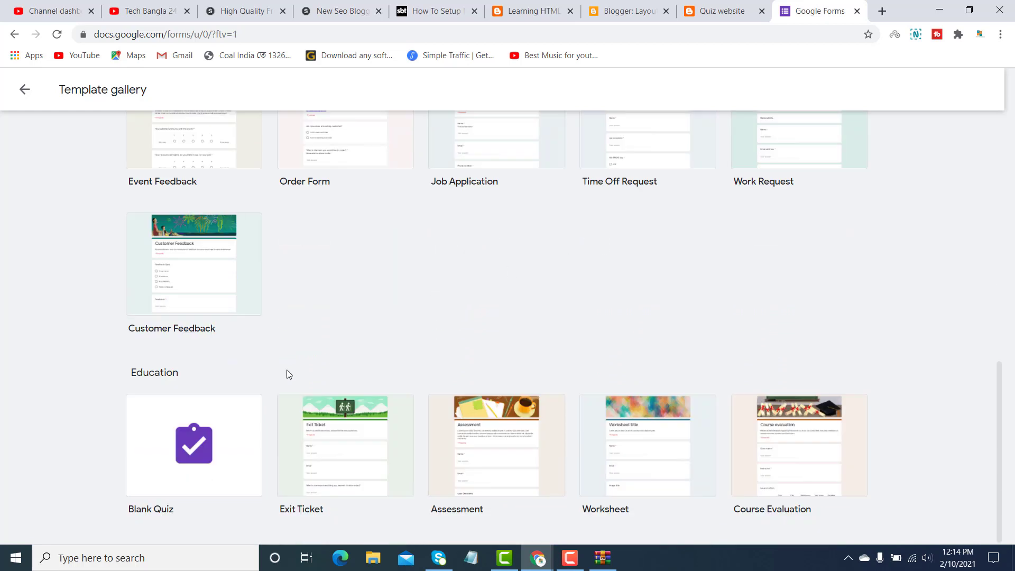
pyautogui.click(208, 440)
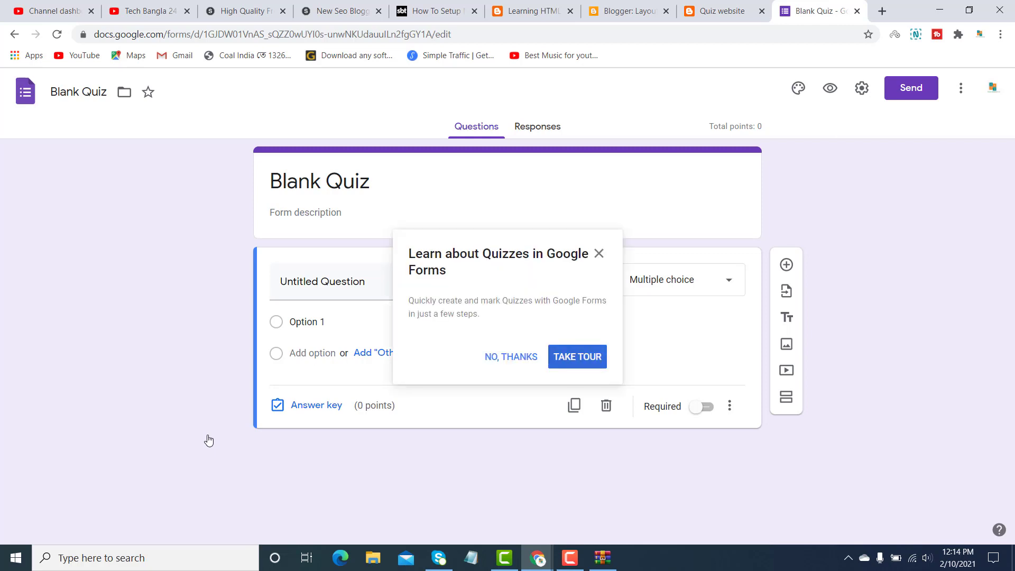
pyautogui.click(509, 356)
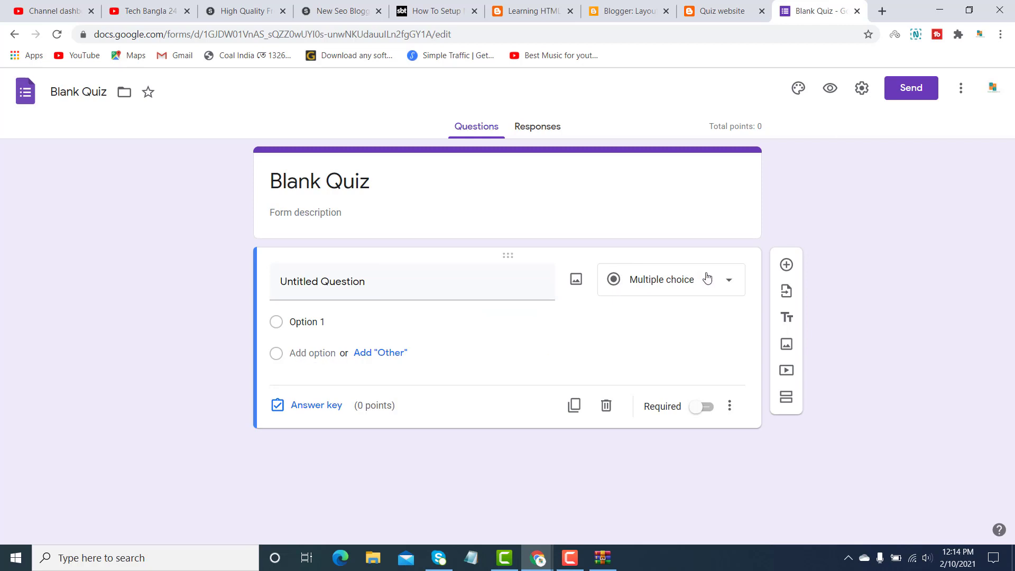
pyautogui.click(446, 293)
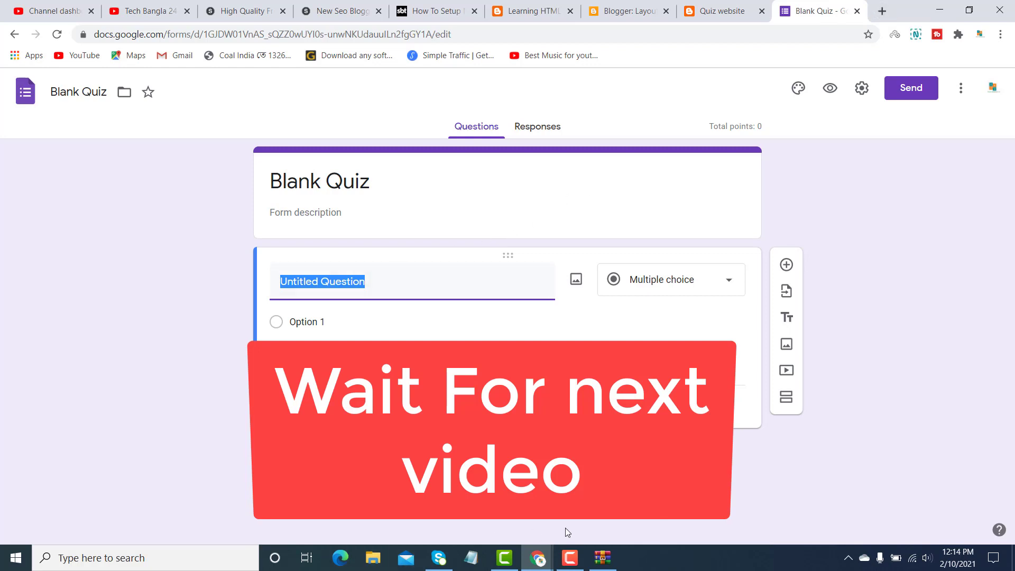
pyautogui.click(575, 556)
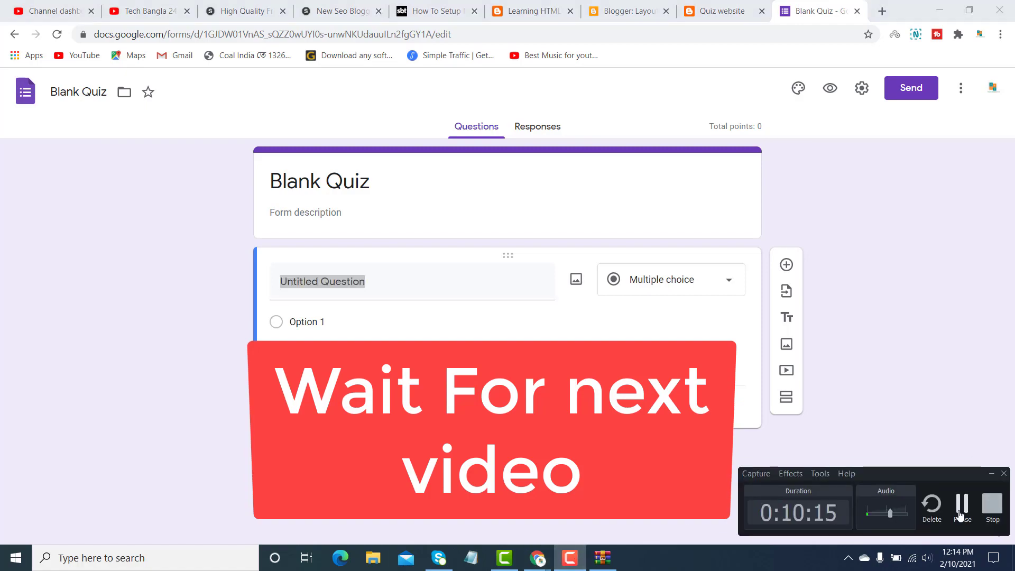